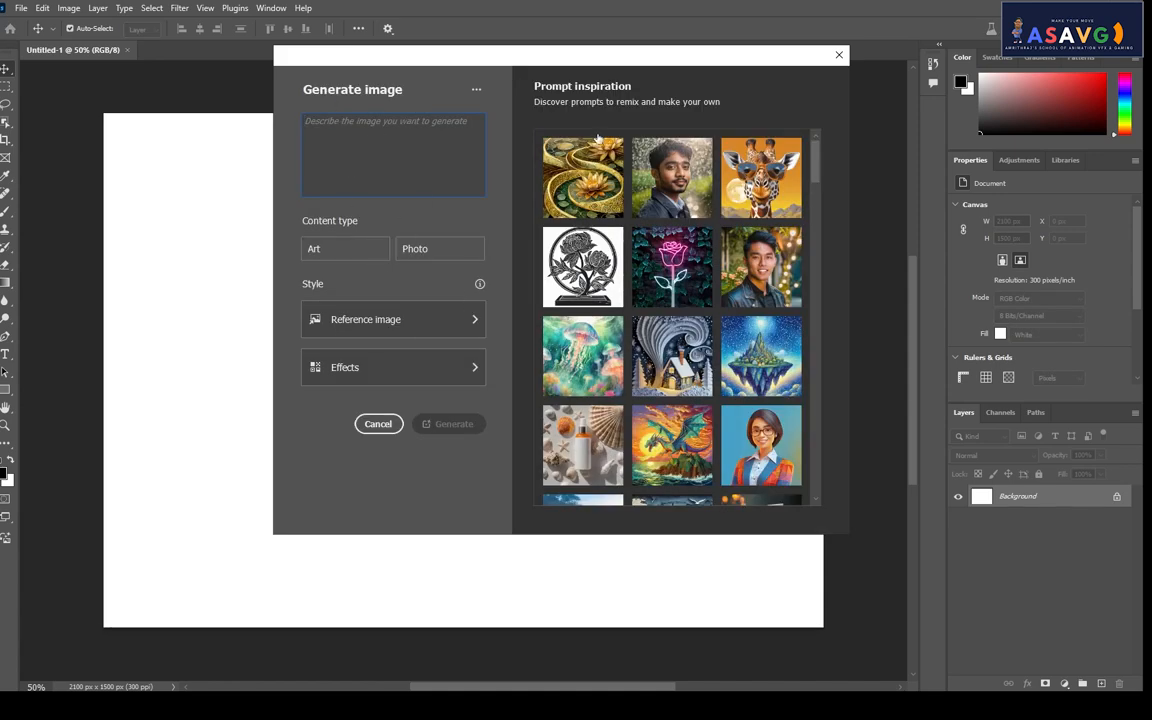
Step: Examine the Generate image options: Art and Photo content types, the reference image gallery and the style effects
click(377, 251)
click(375, 251)
click(419, 250)
click(419, 250)
click(378, 325)
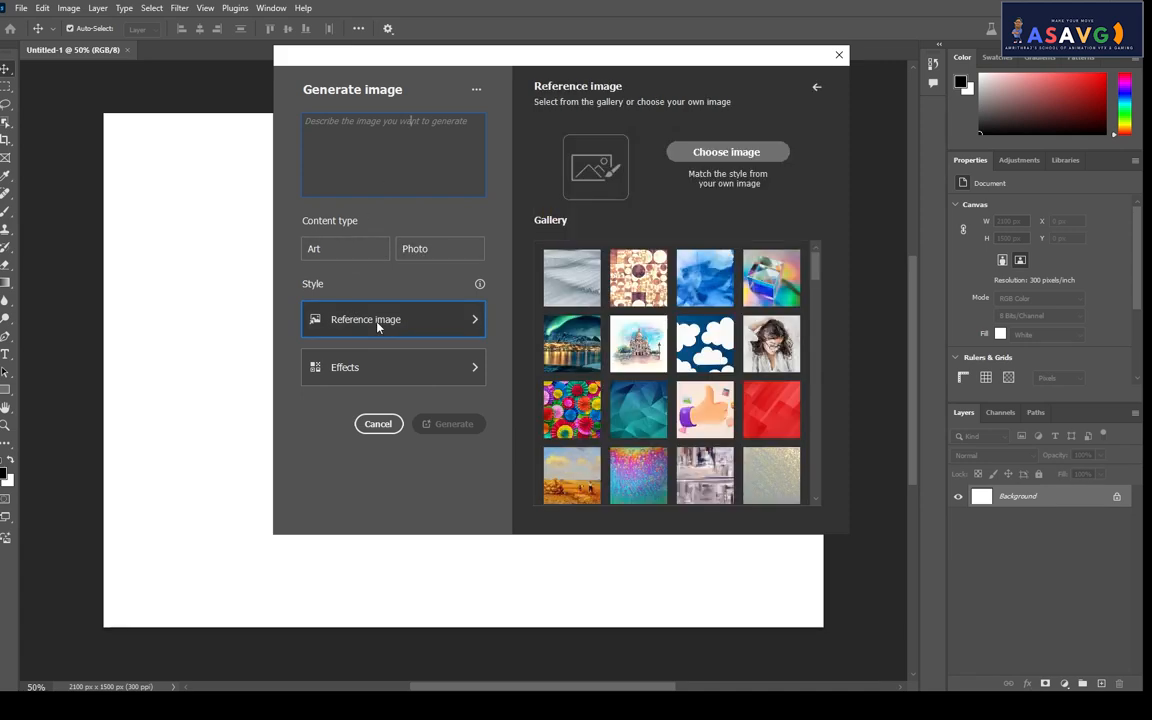
scroll(767, 383, down, 2)
scroll(767, 383, down, 5)
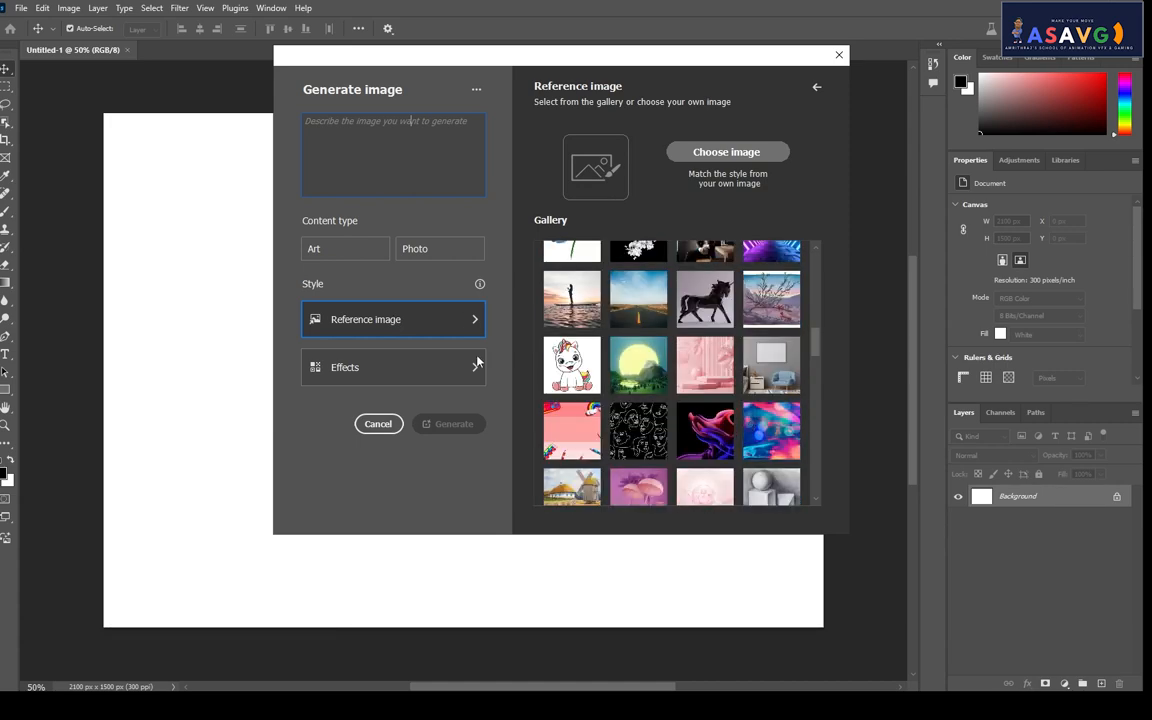
click(404, 378)
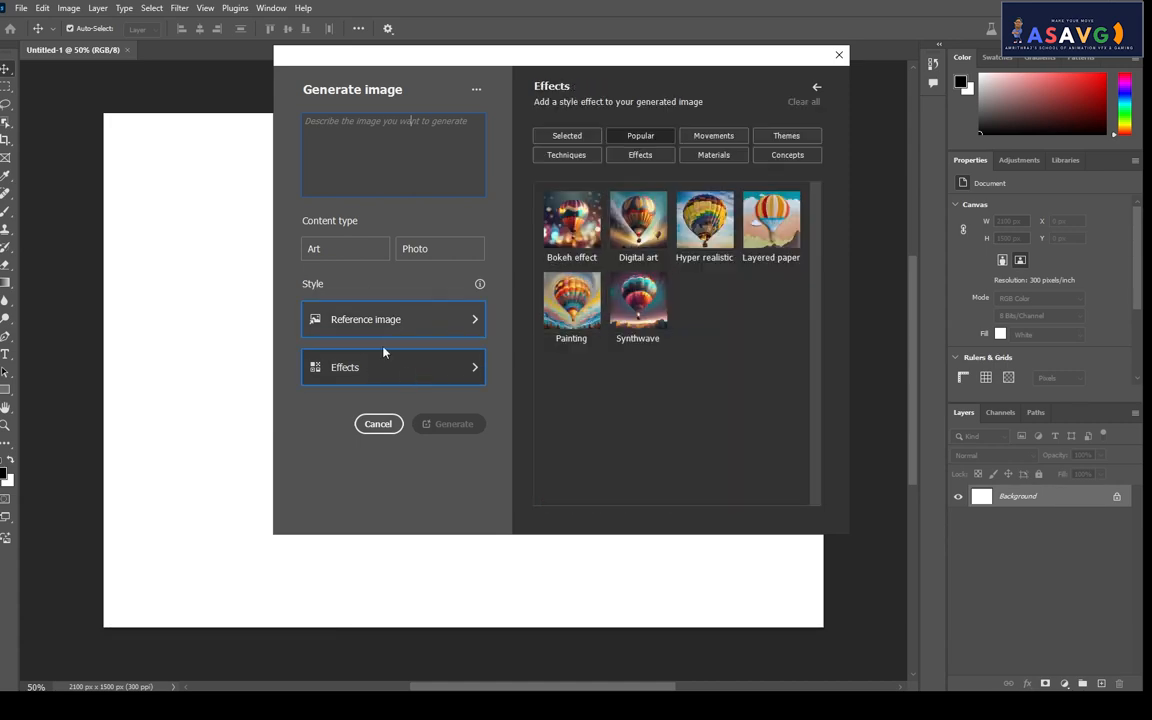
click(368, 320)
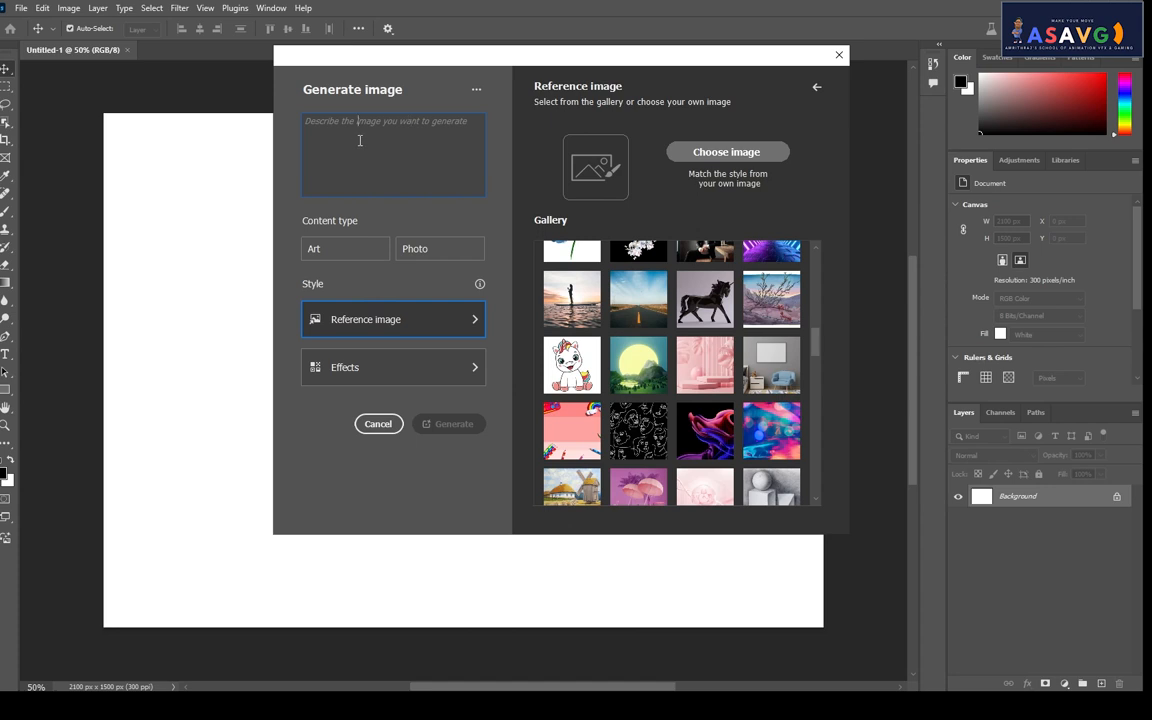
Step: Generate a Photo-type image from the prompt "a panda sitting on chair", using the green landscape with a yellow moon as reference image
drag(411, 126, 170, 103)
key(BackSpace)
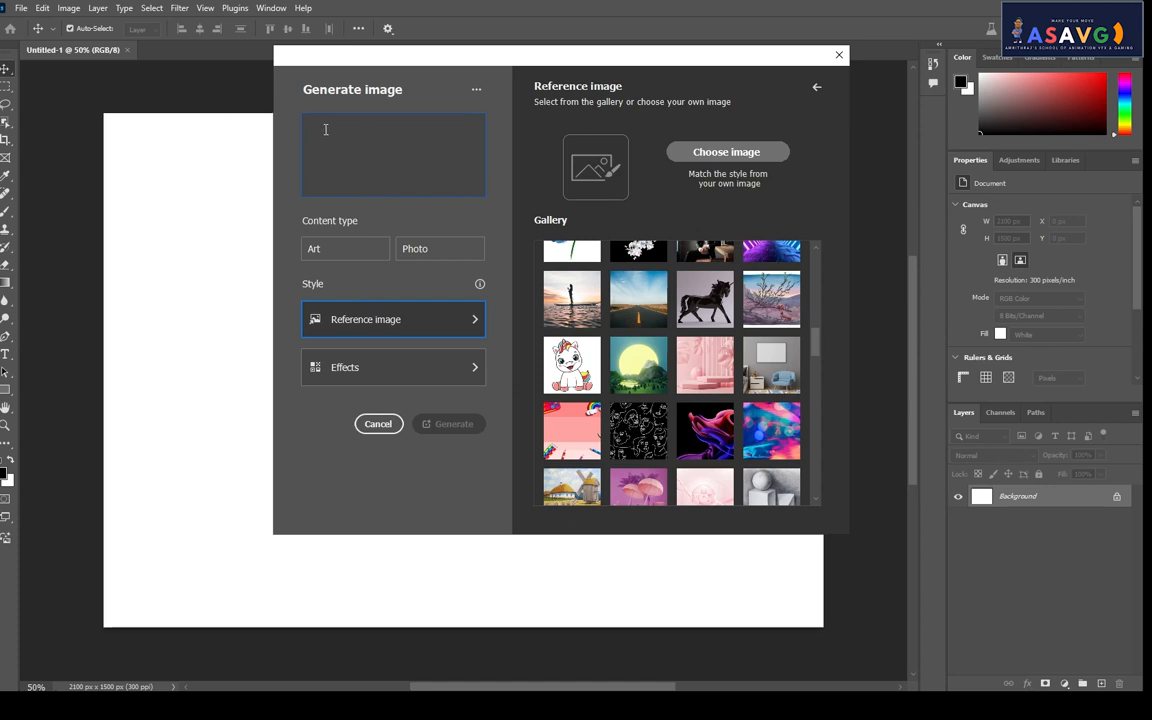
text(anda sit)
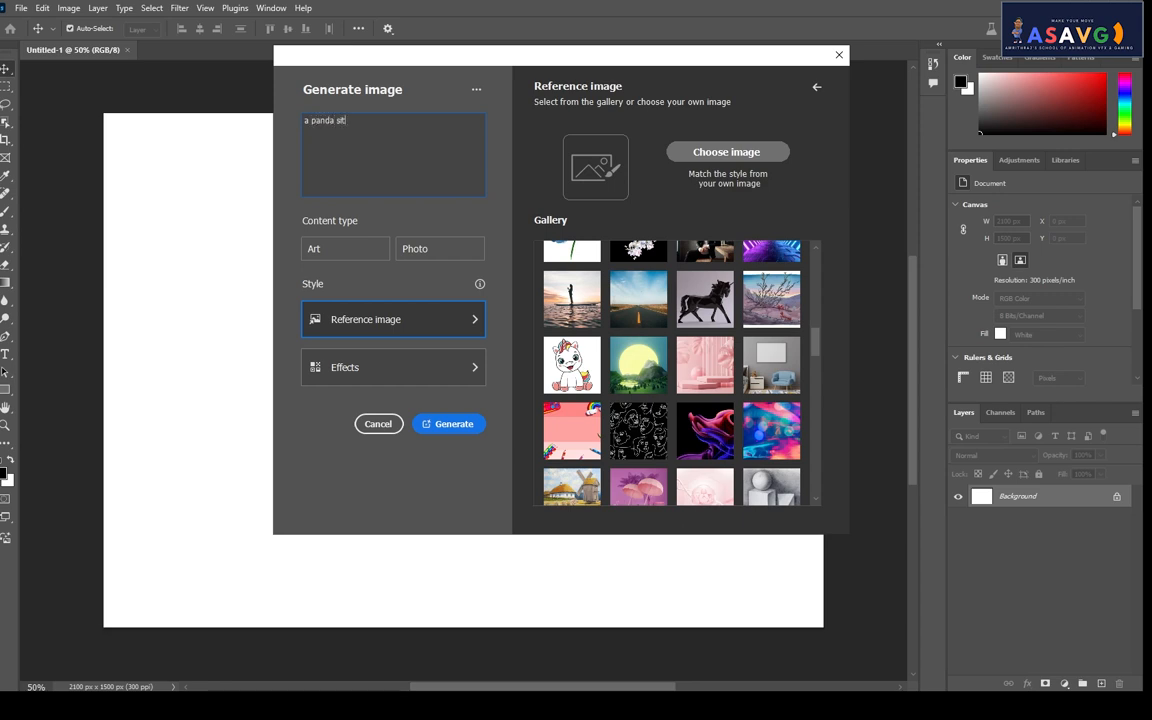
text( panda sitting on chair)
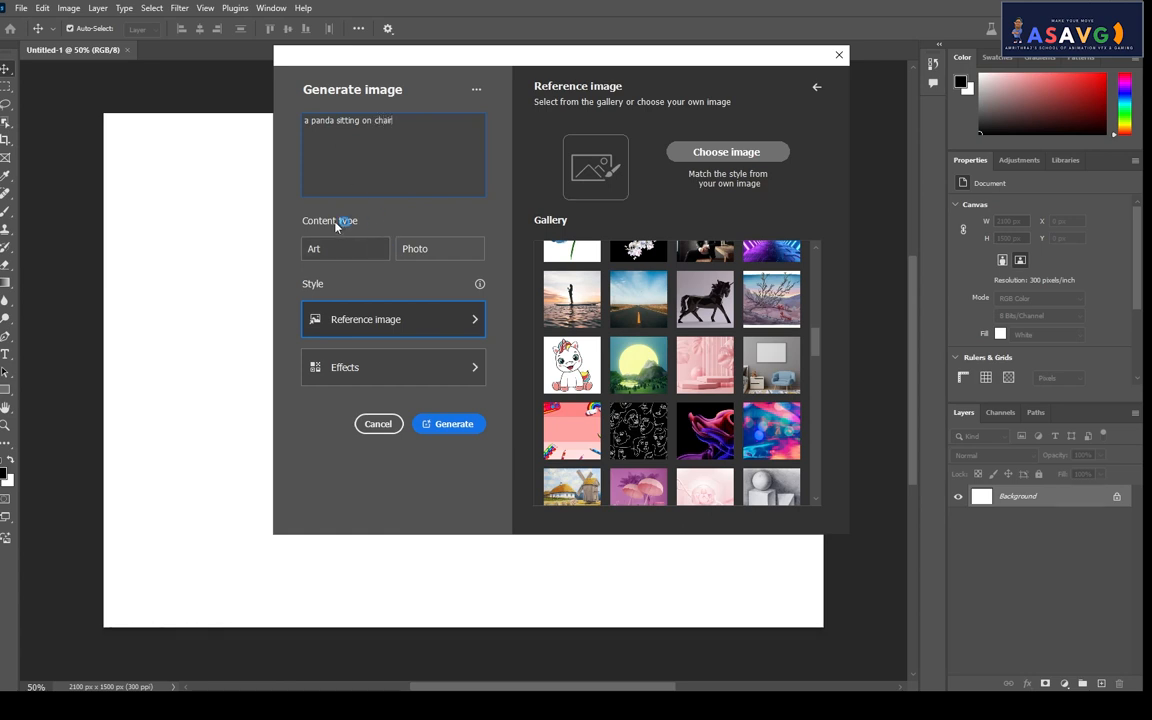
click(416, 252)
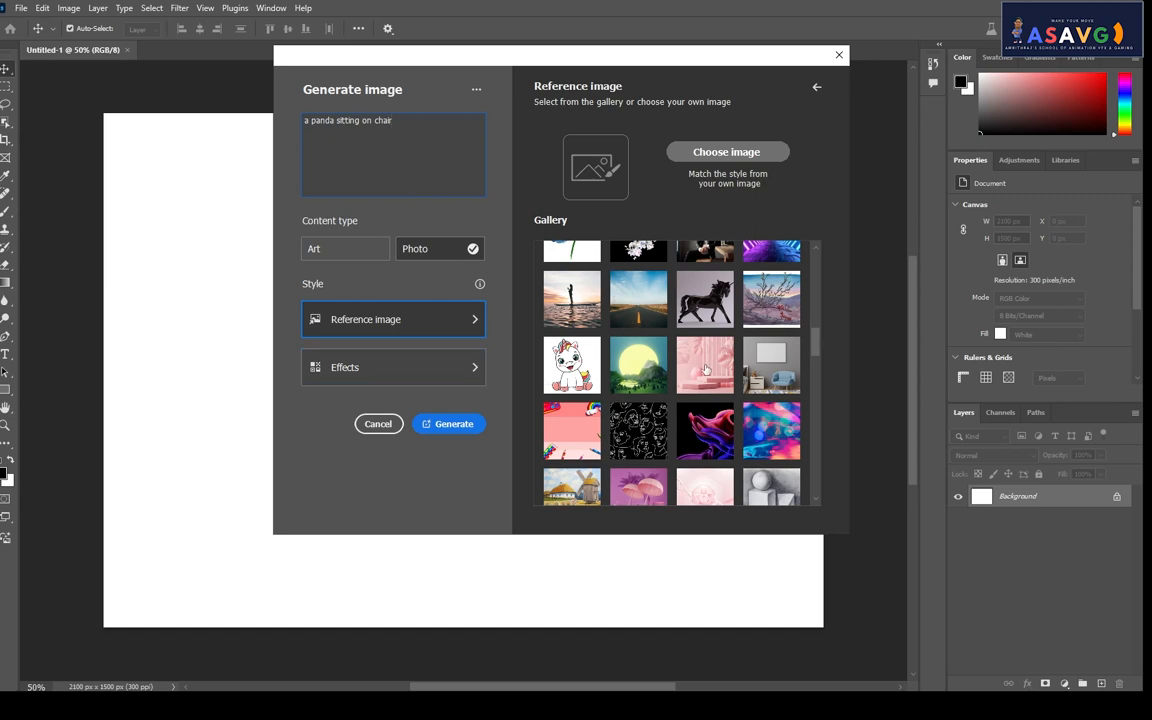
click(638, 364)
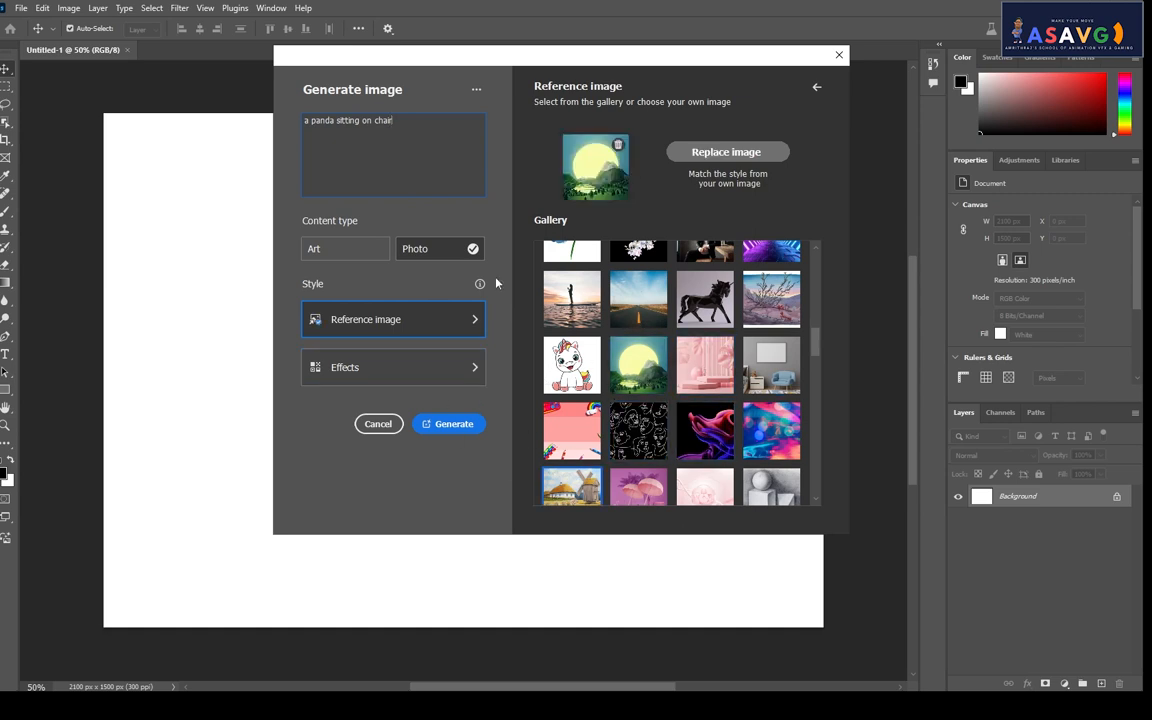
click(465, 427)
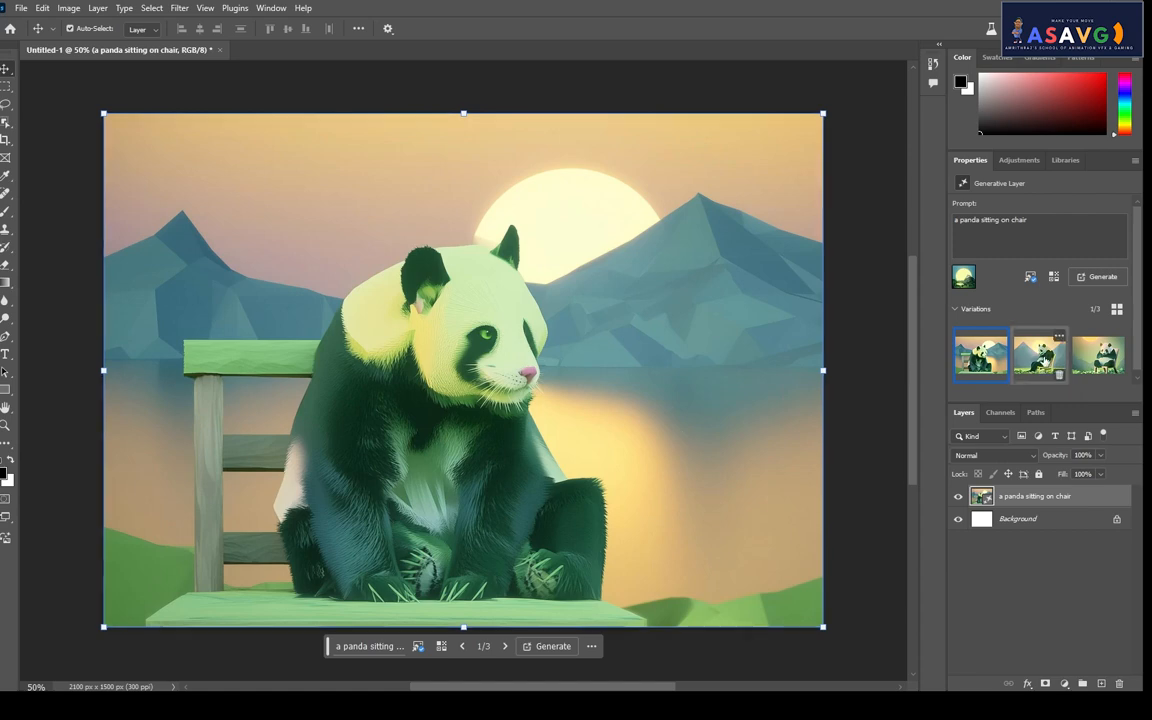
Step: Compare the three generated panda variations and show the second one
click(1043, 358)
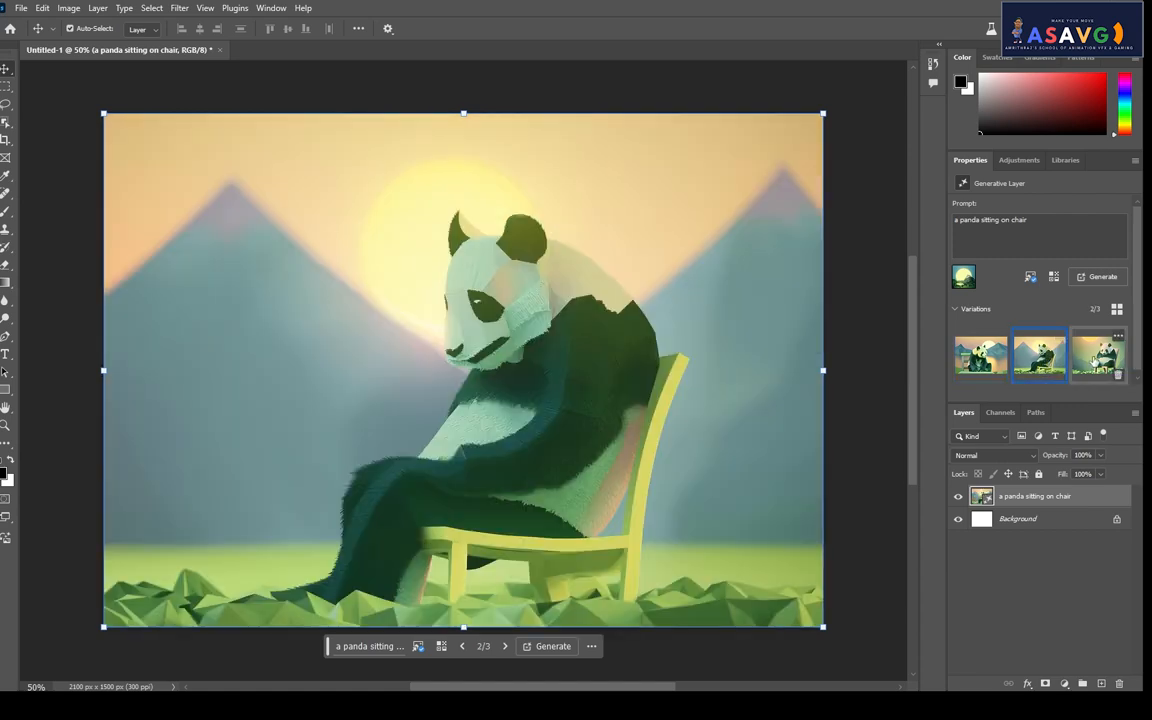
click(1096, 358)
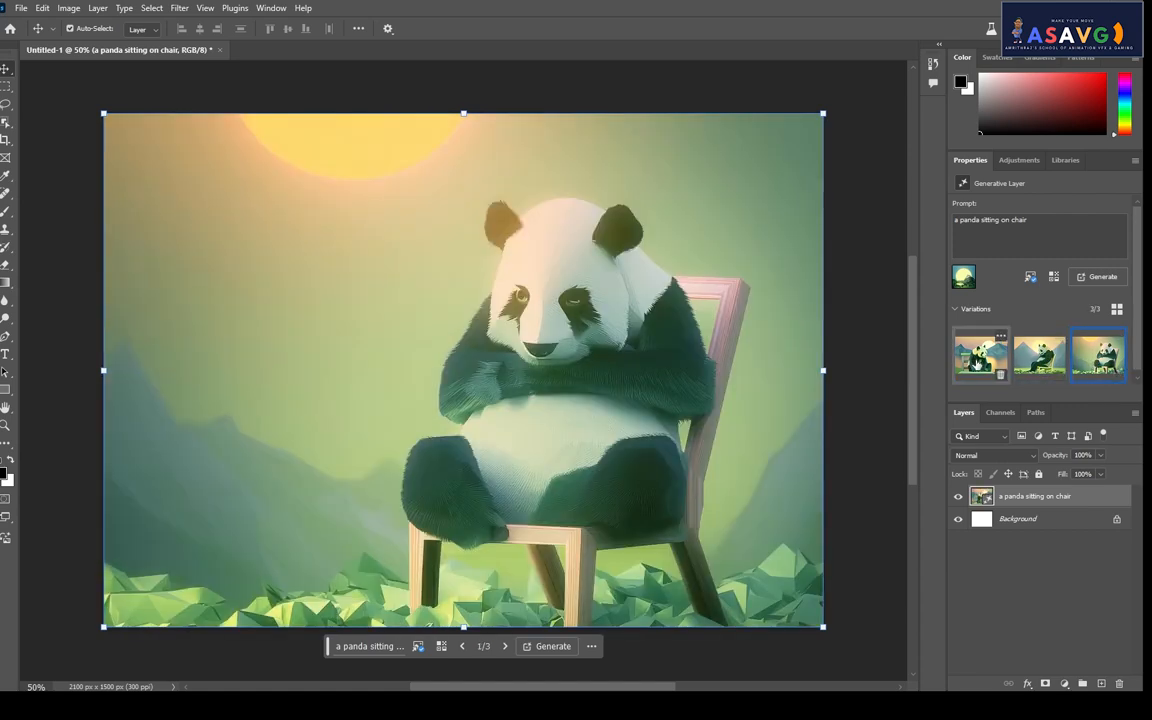
click(981, 355)
click(1040, 355)
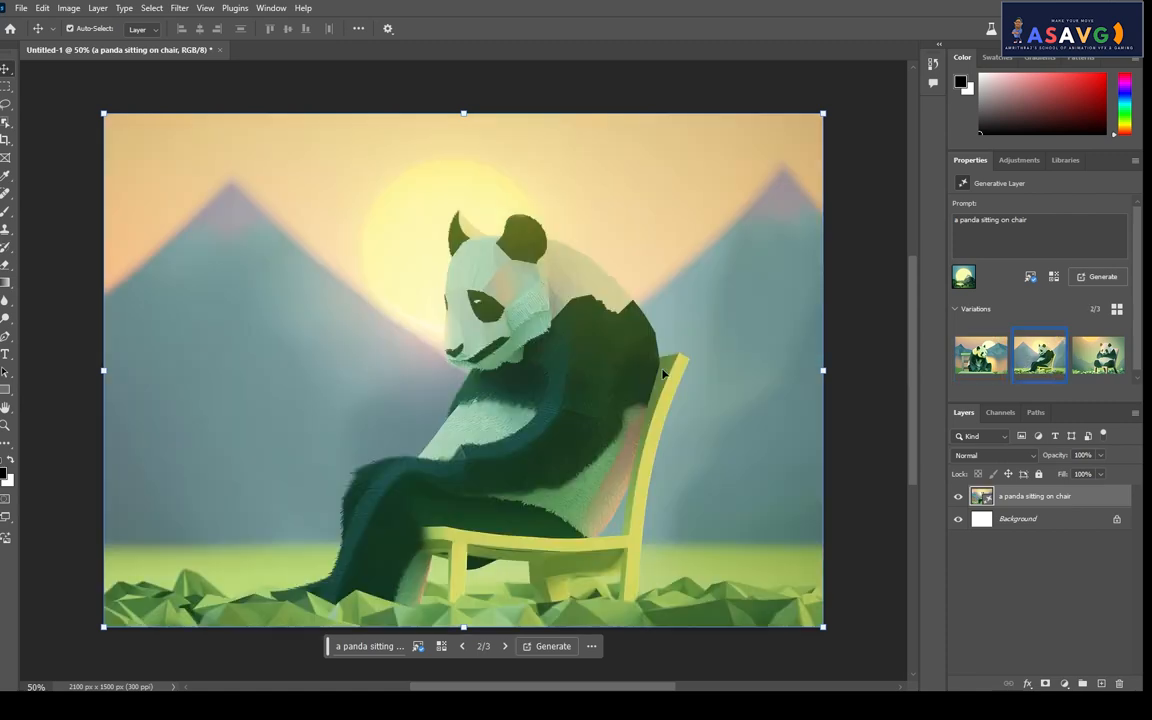
Step: Change the panda layer's prompt to "a panda standing in a realistic forest" and generate new variations
click(380, 647)
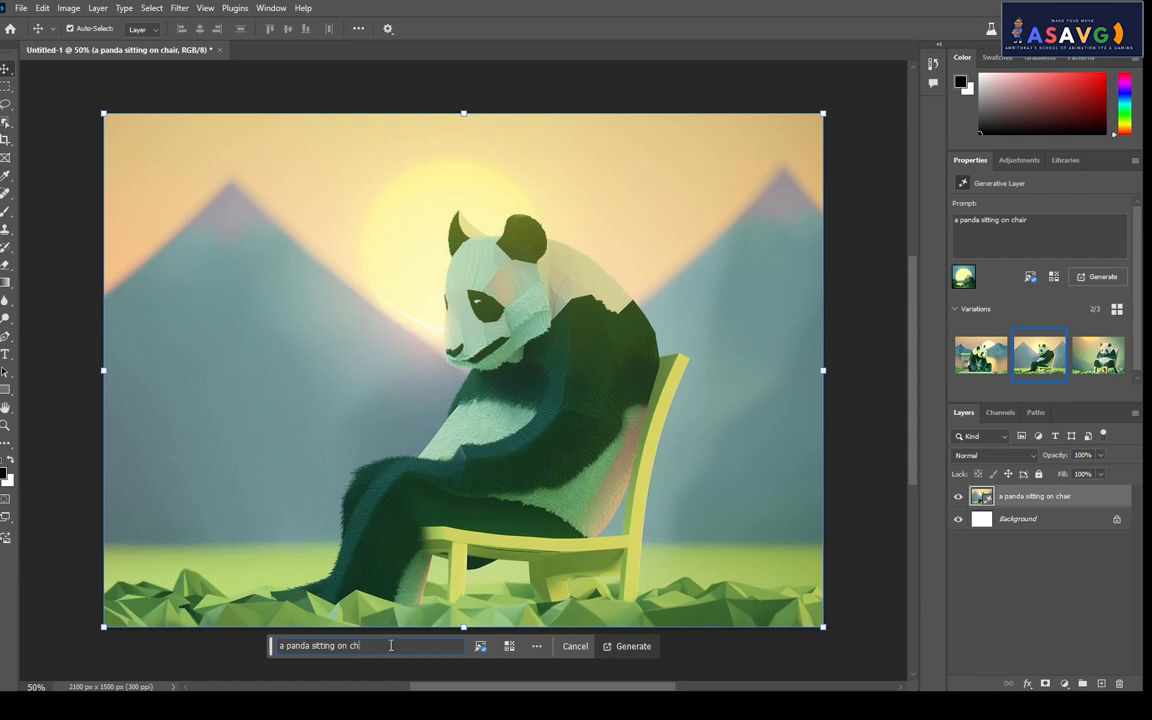
key(BackSpace)
key(BackSpace)
key(BackSpace)
key(BackSpace)
key(BackSpace)
key(BackSpace)
key(BackSpace)
key(BackSpace)
key(BackSpace)
key(BackSpace)
key(BackSpace)
key(BackSpace)
text(tanding in a realistic forest)
click(615, 647)
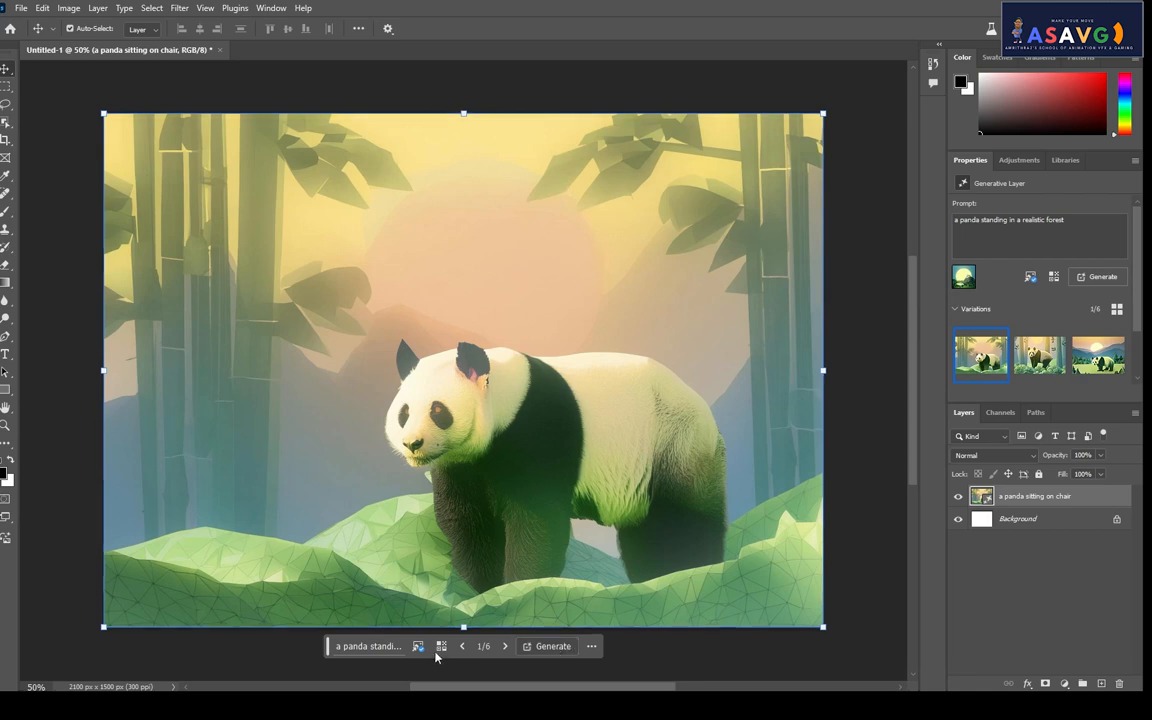
Step: Close the panda document without saving and create a new 7 x 5 inch landscape document at 300 pixels/inch
click(219, 49)
click(561, 263)
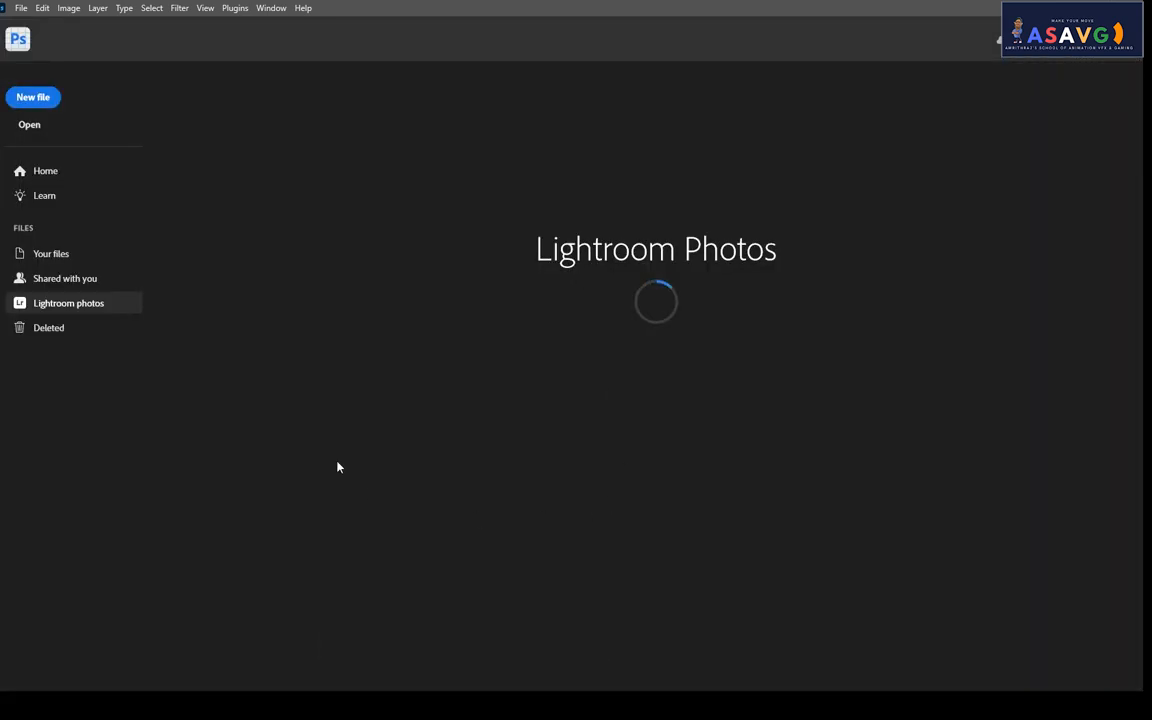
click(48, 102)
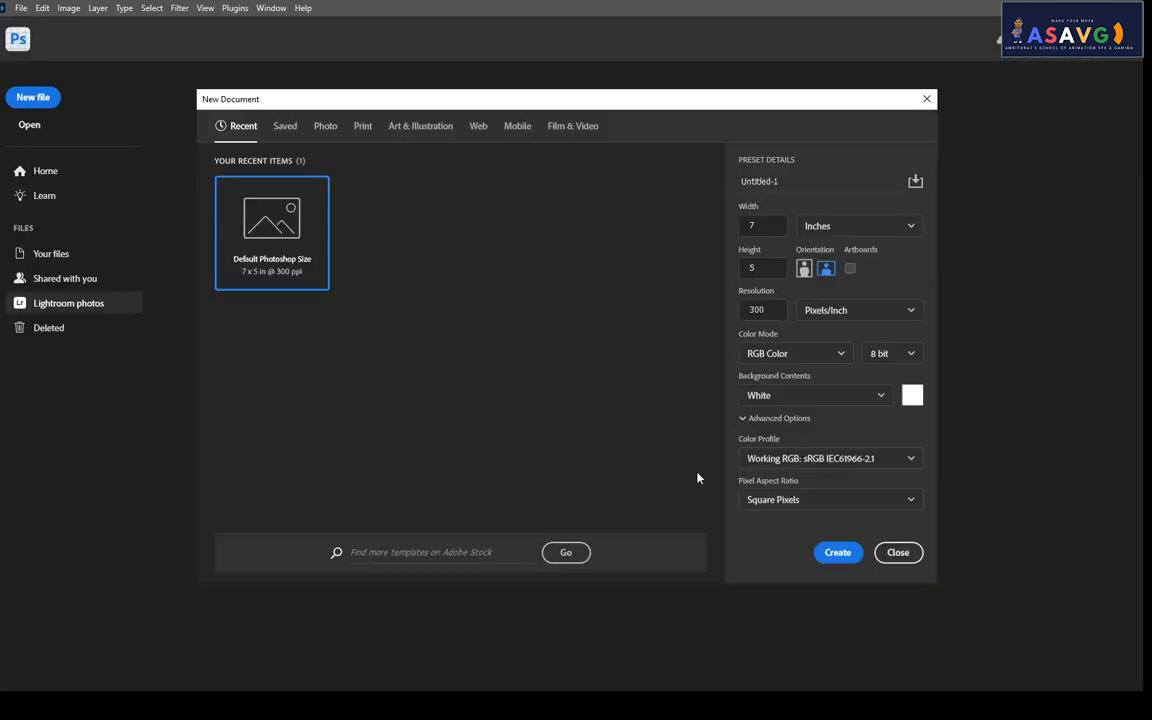
click(838, 551)
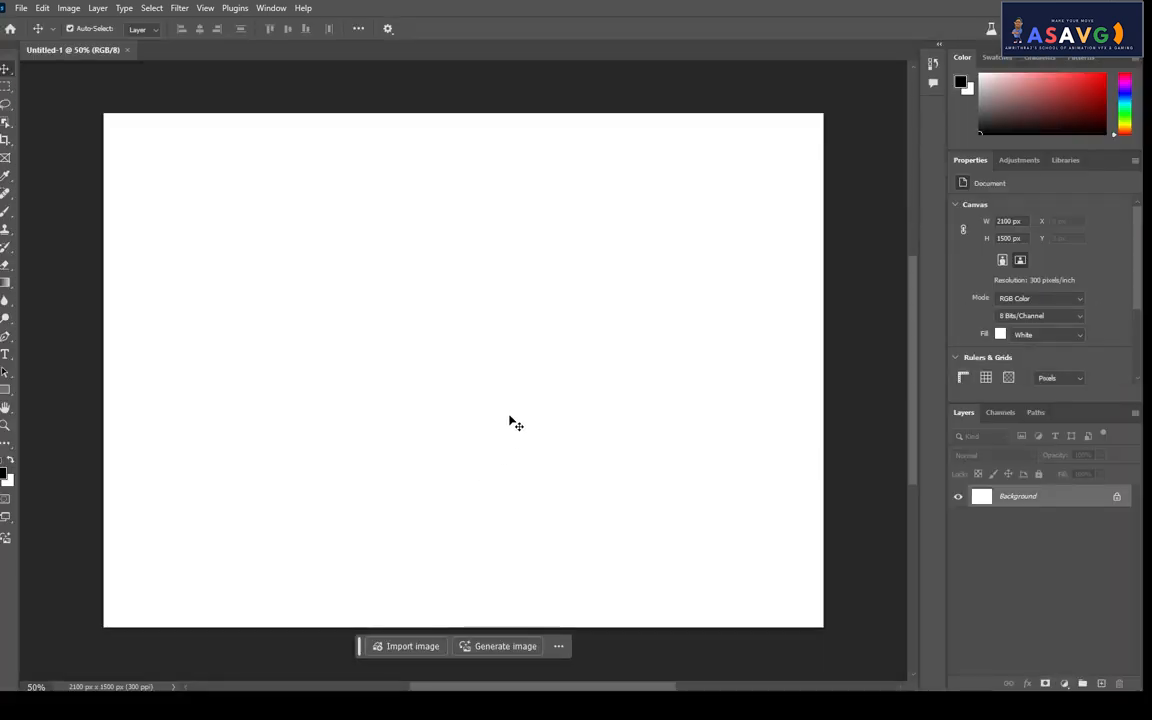
Step: Generate a Photo-type image on the blank canvas from the prompt "a man standing in a forest near waterfall"
click(508, 646)
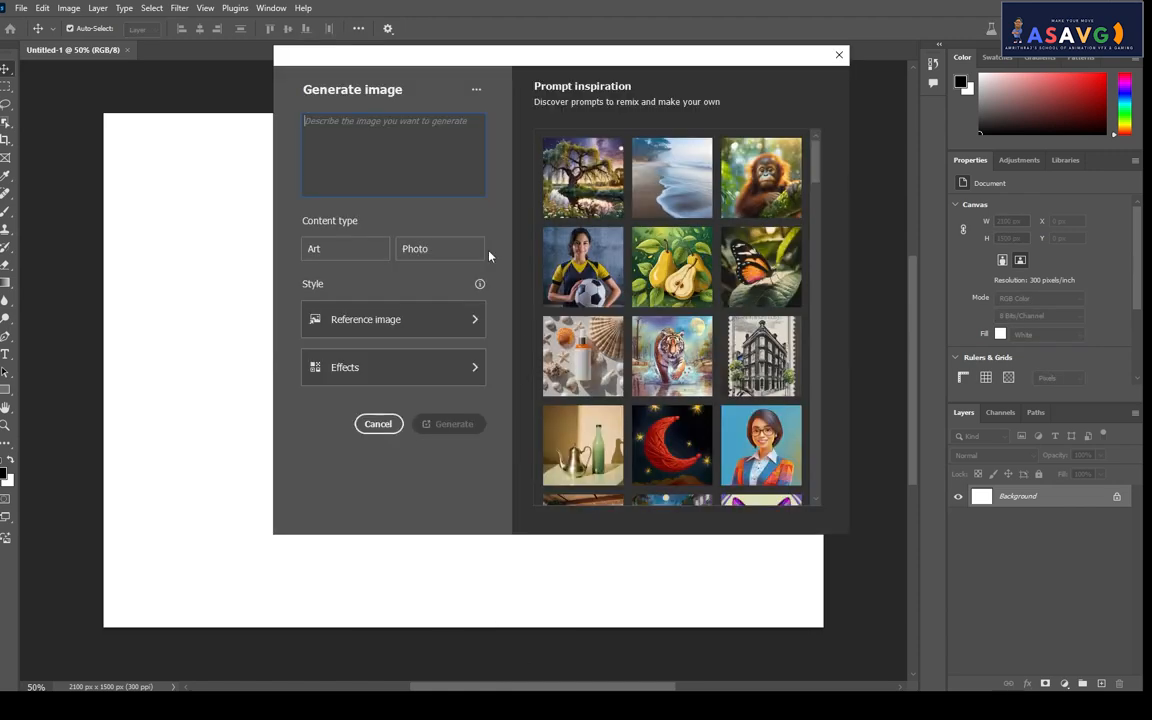
click(346, 152)
text(a)
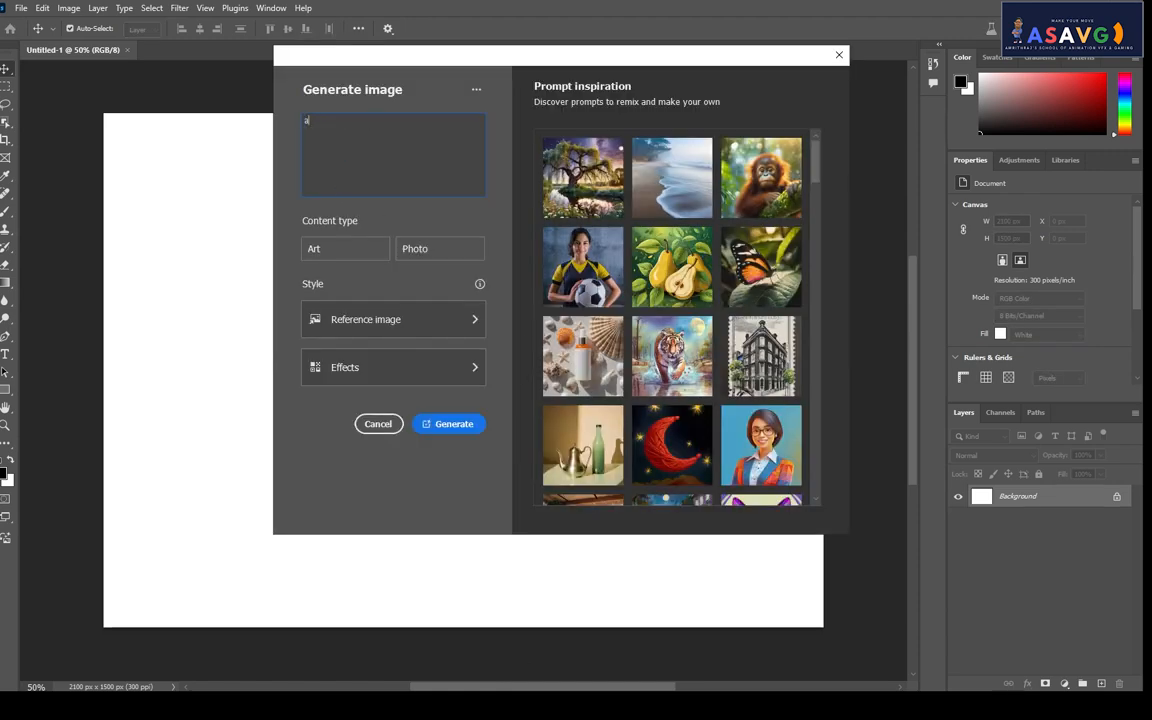
text(m man)
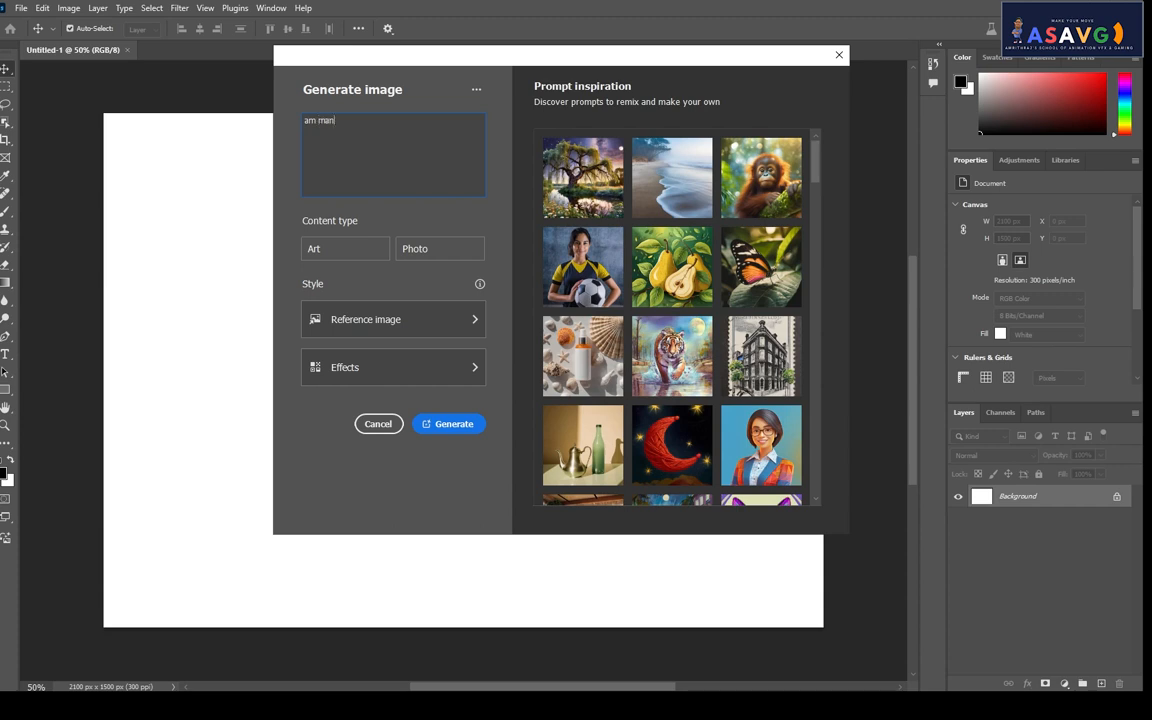
key(BackSpace)
key(BackSpace)
key(BackSpace)
key(BackSpace)
text(a man standing in)
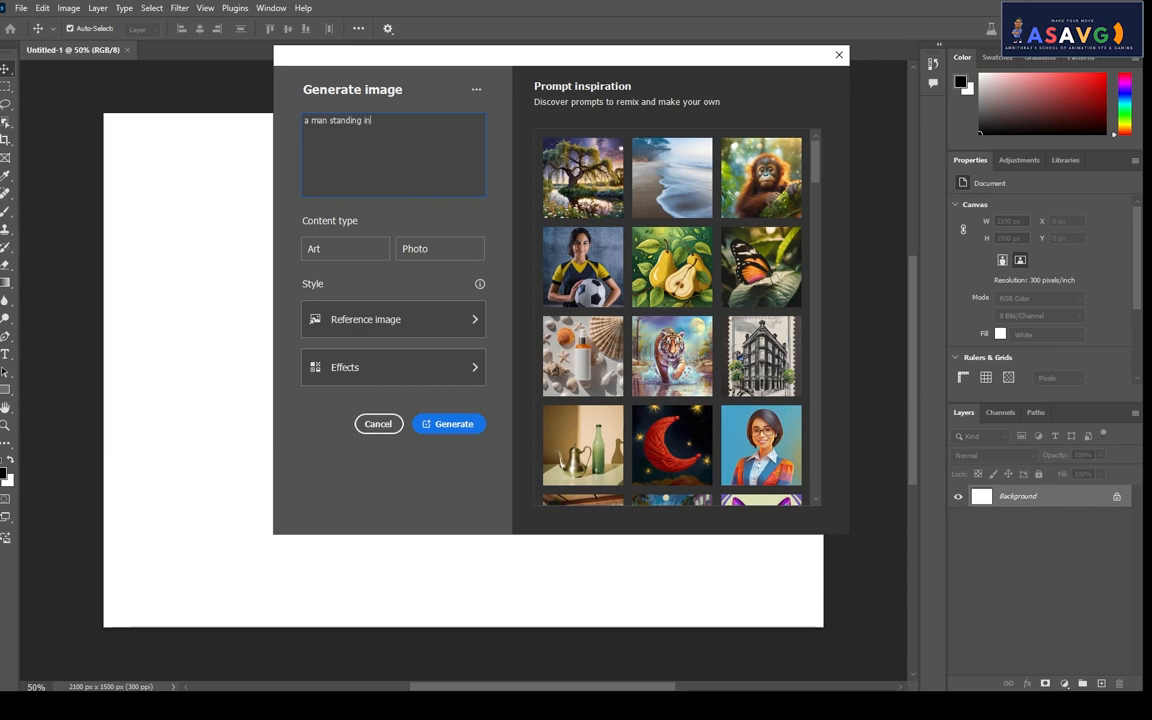
text( a forest)
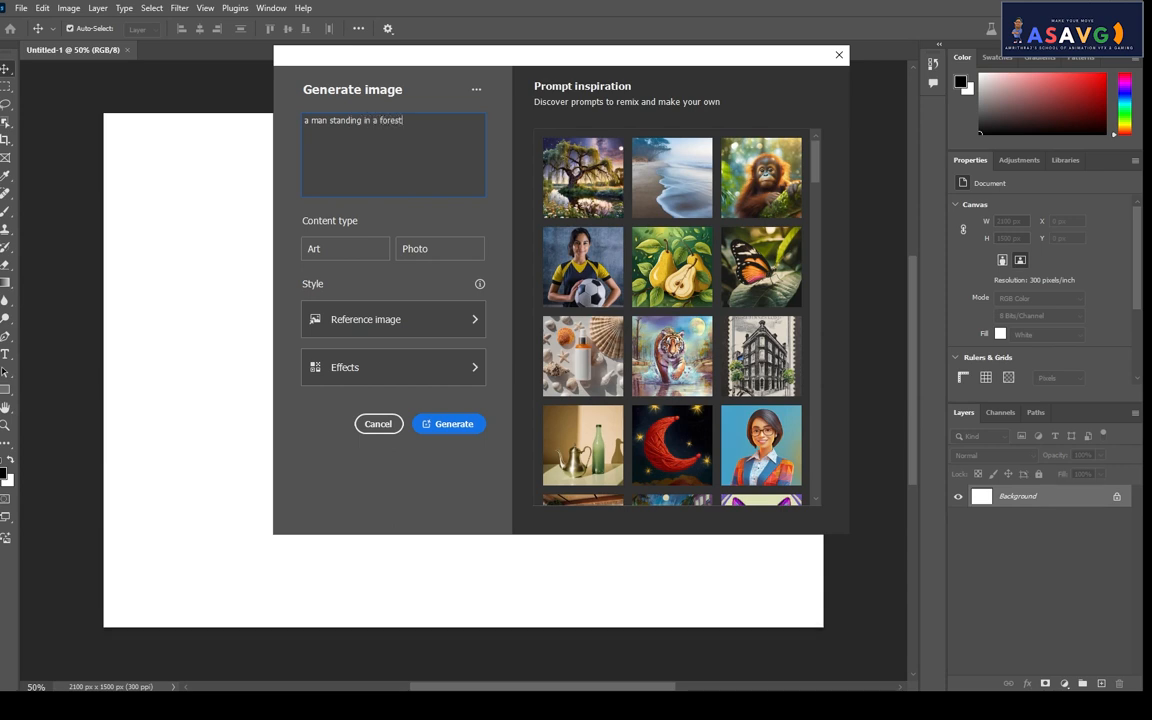
text( near waterfall)
click(432, 248)
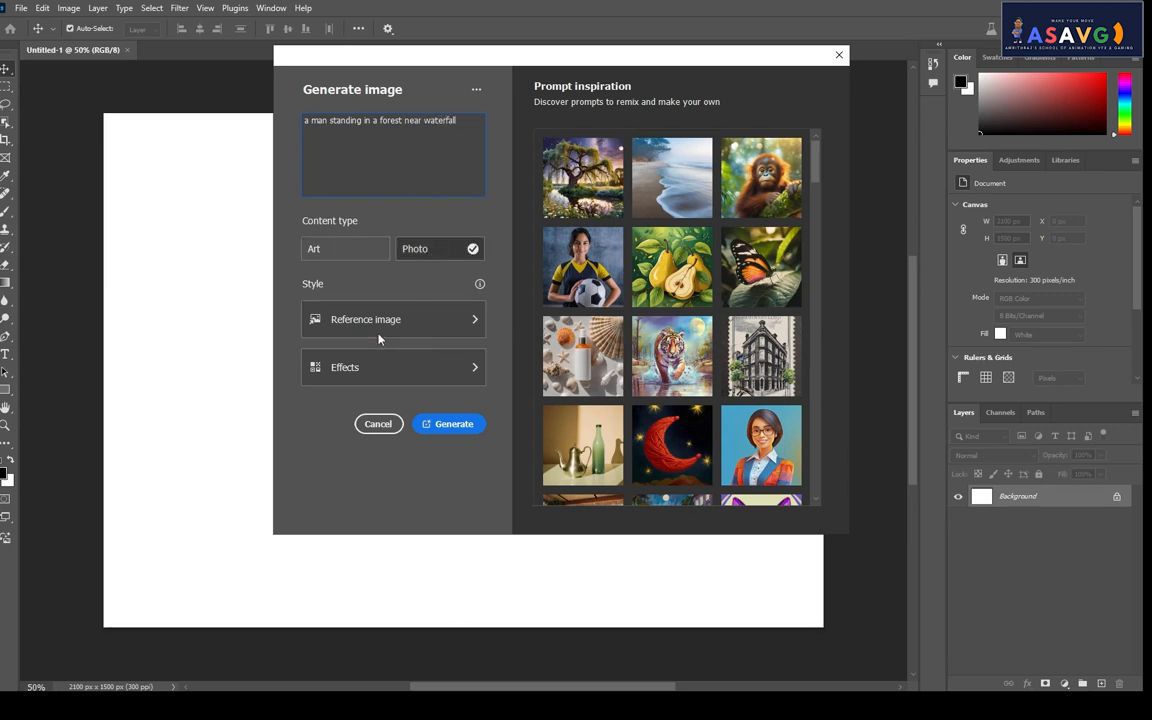
click(454, 424)
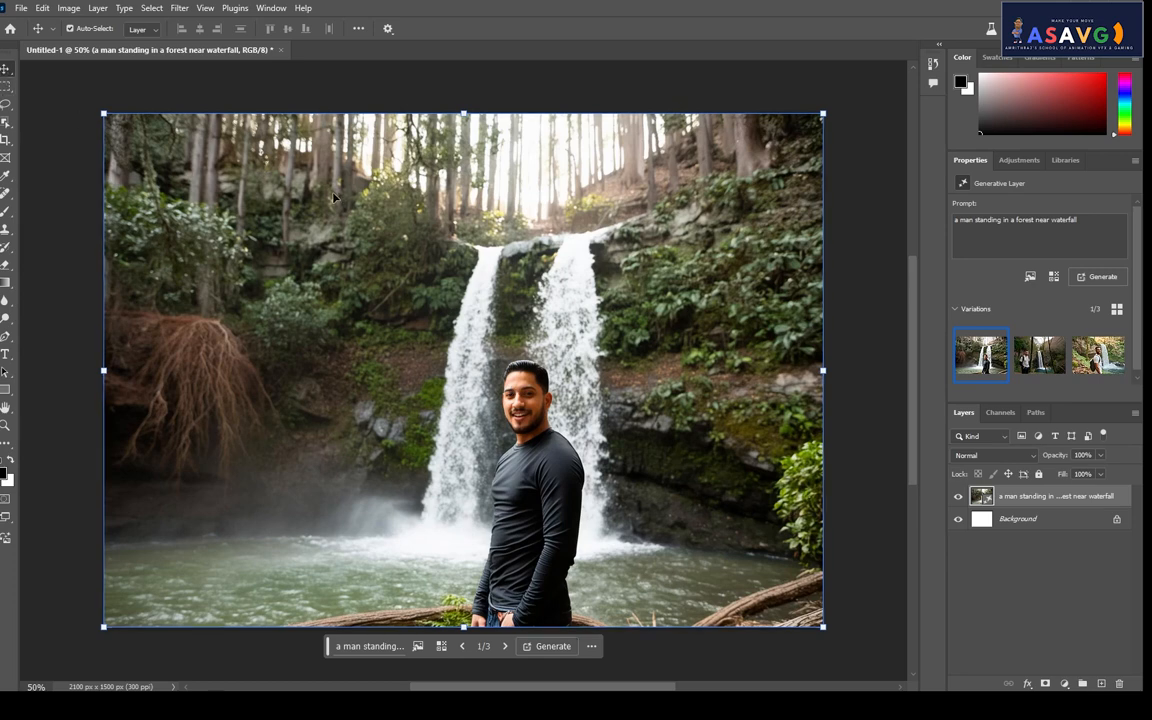
click(72, 184)
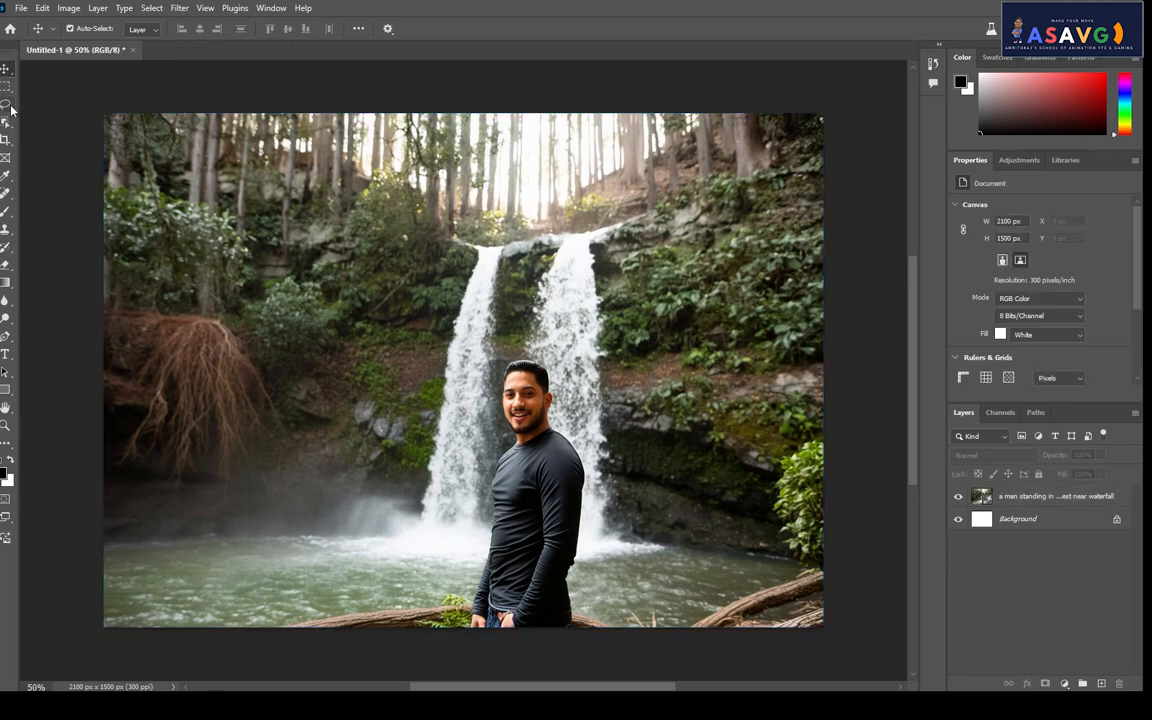
click(152, 9)
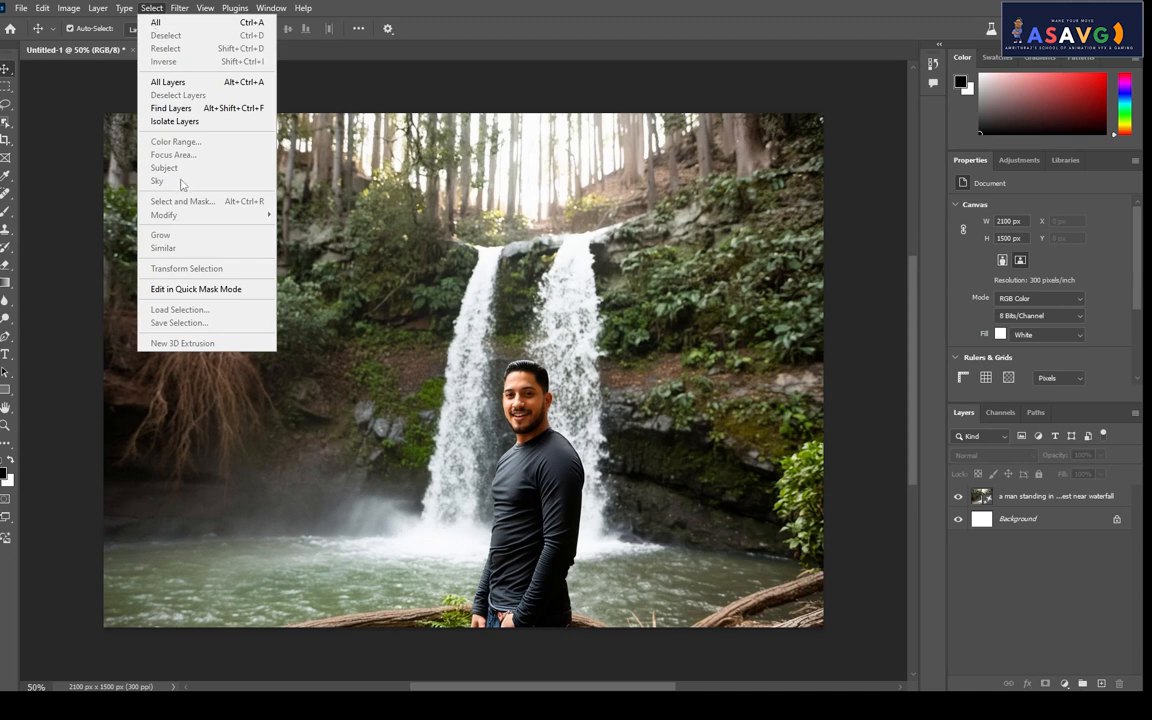
click(1051, 586)
Step: Rasterize the generated waterfall layer into a pixel layer
click(1050, 496)
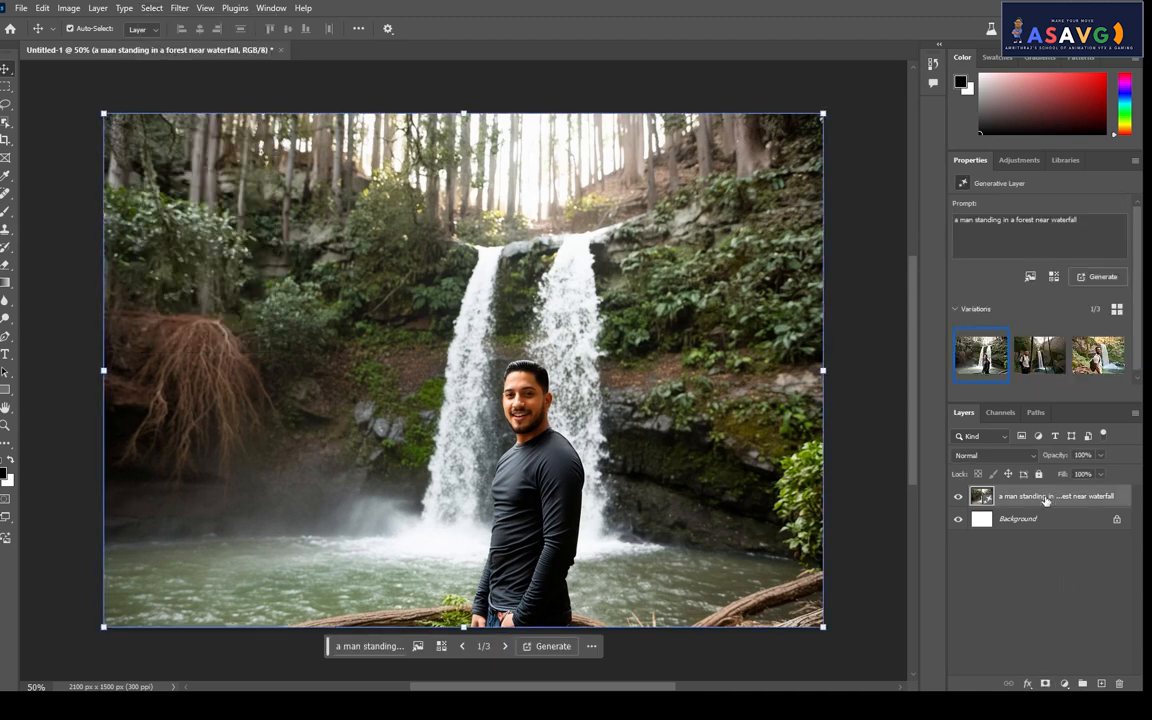
right_click(1050, 496)
click(1045, 447)
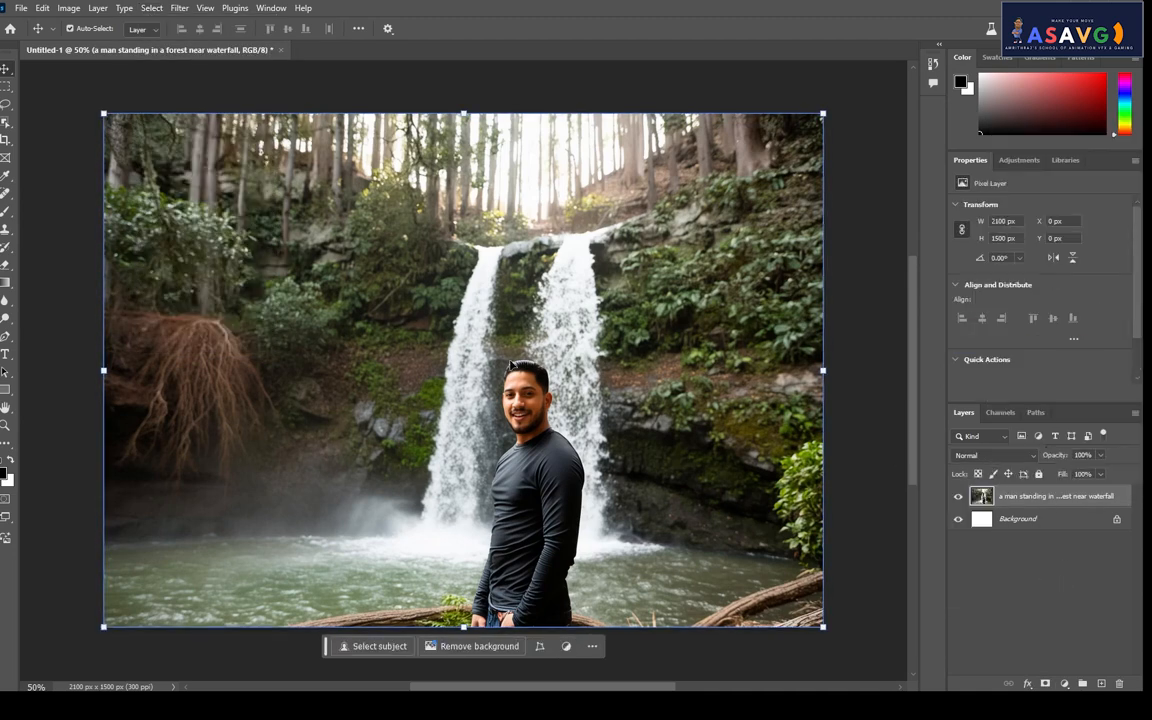
Step: Select the man as the subject and invert the selection to cover the background
click(152, 8)
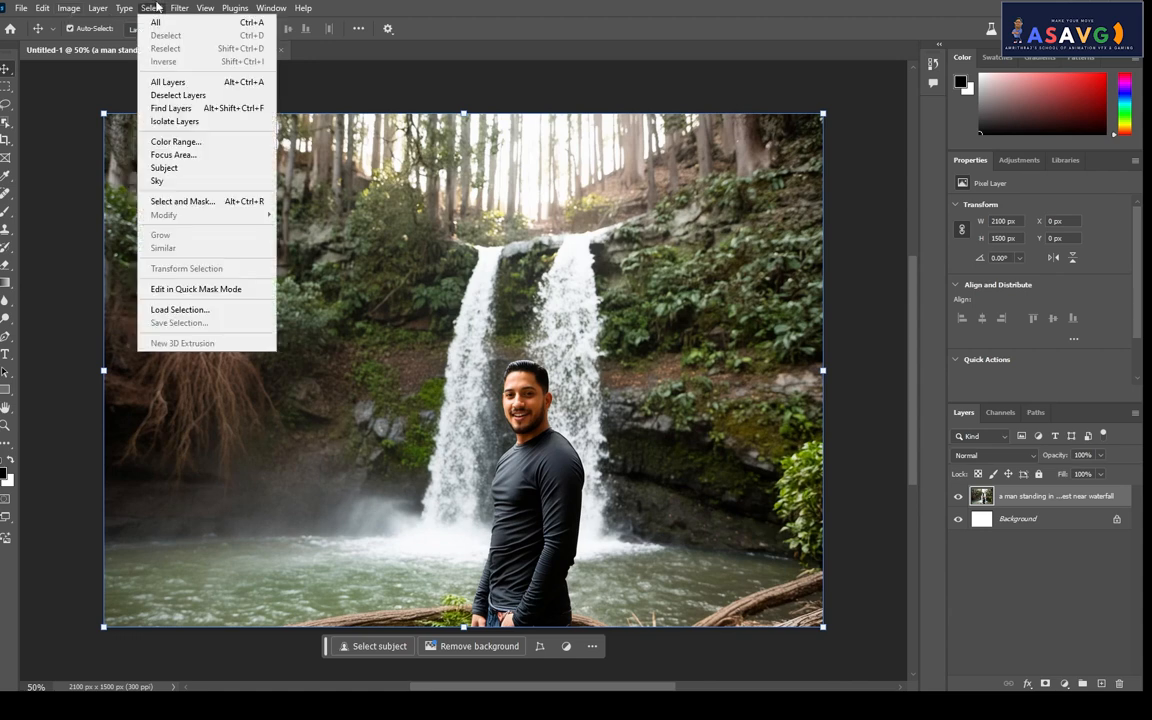
click(165, 168)
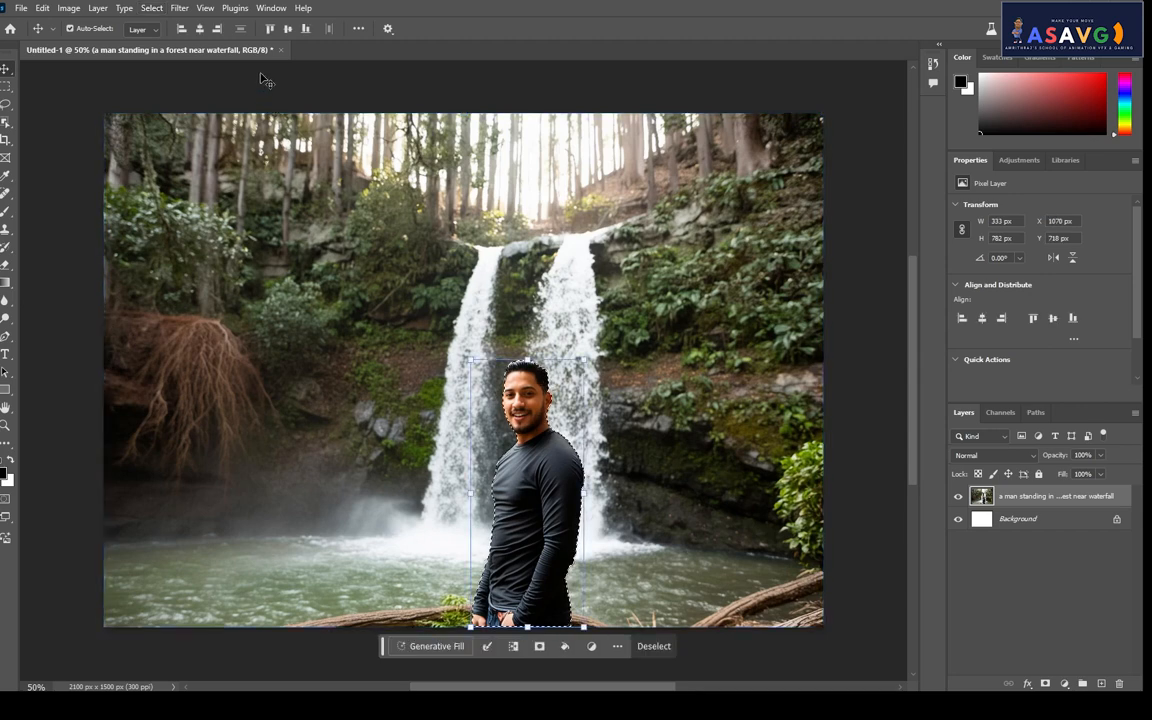
click(154, 9)
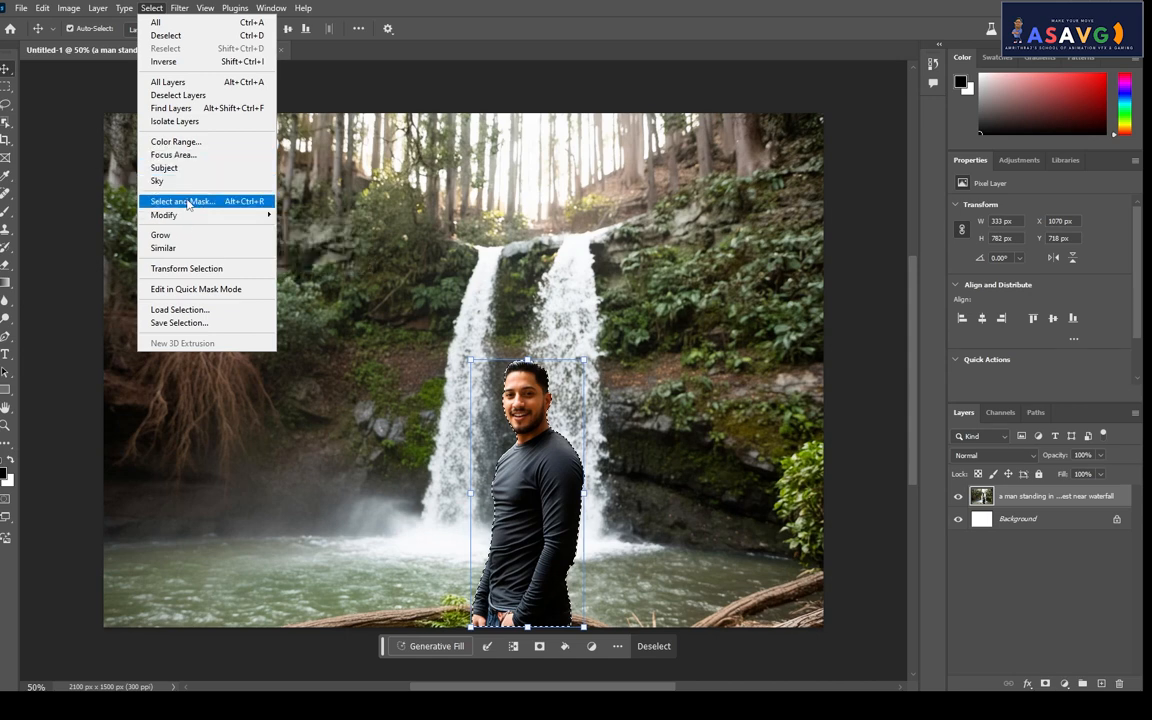
click(215, 64)
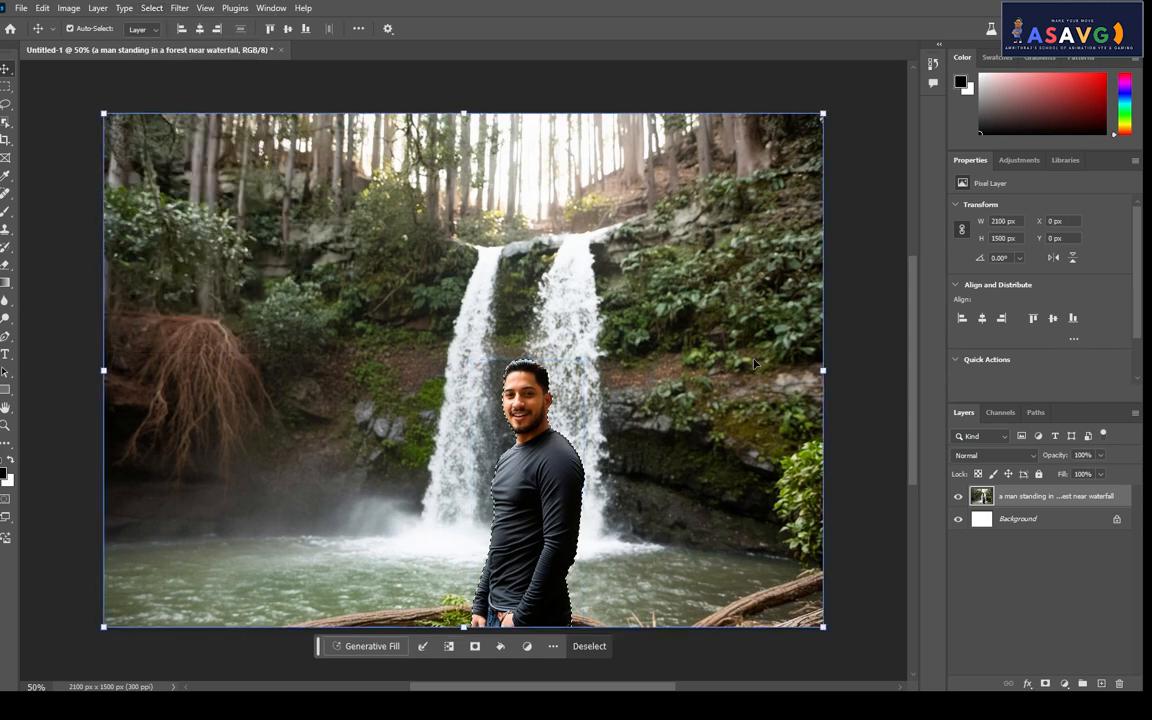
Step: Replace the selected background using Generative Fill with the prompt "mountain on back" and choose the second variation
click(370, 646)
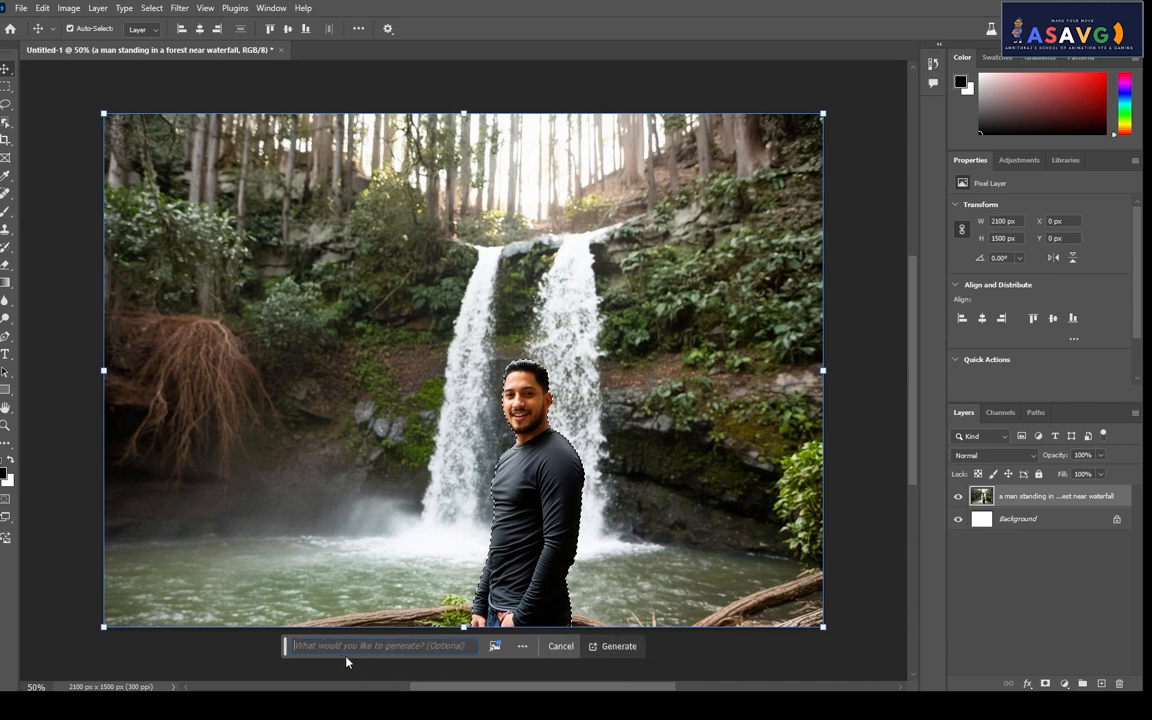
text(mo)
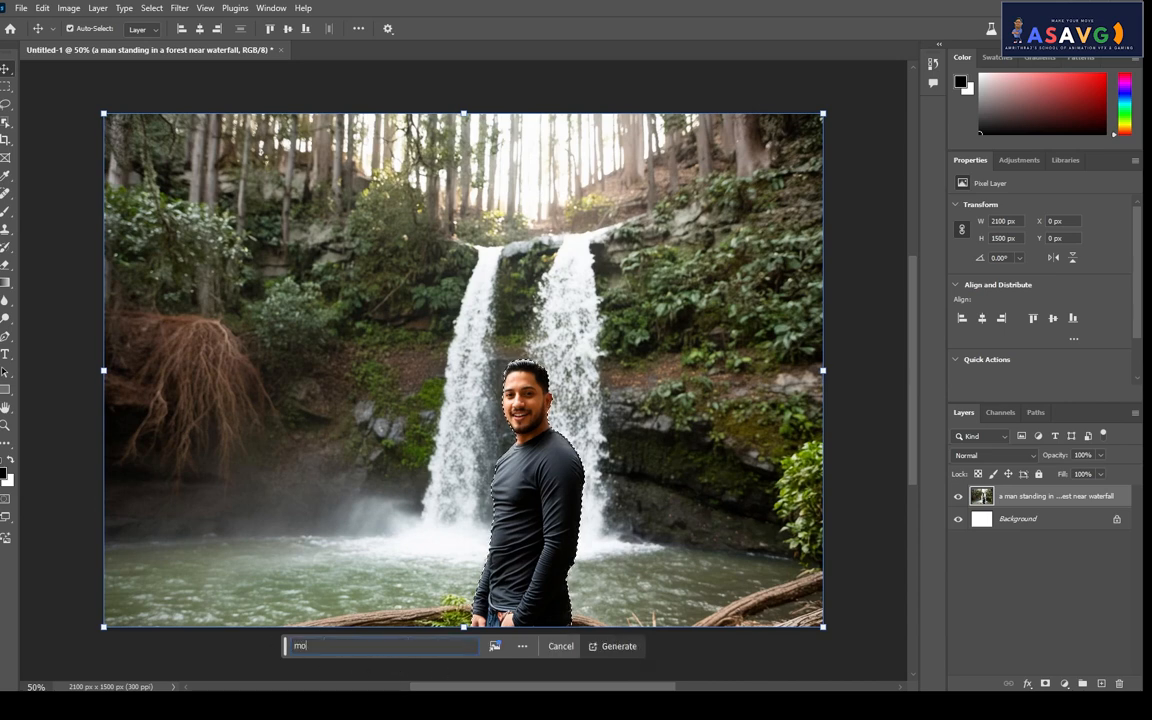
text(u)
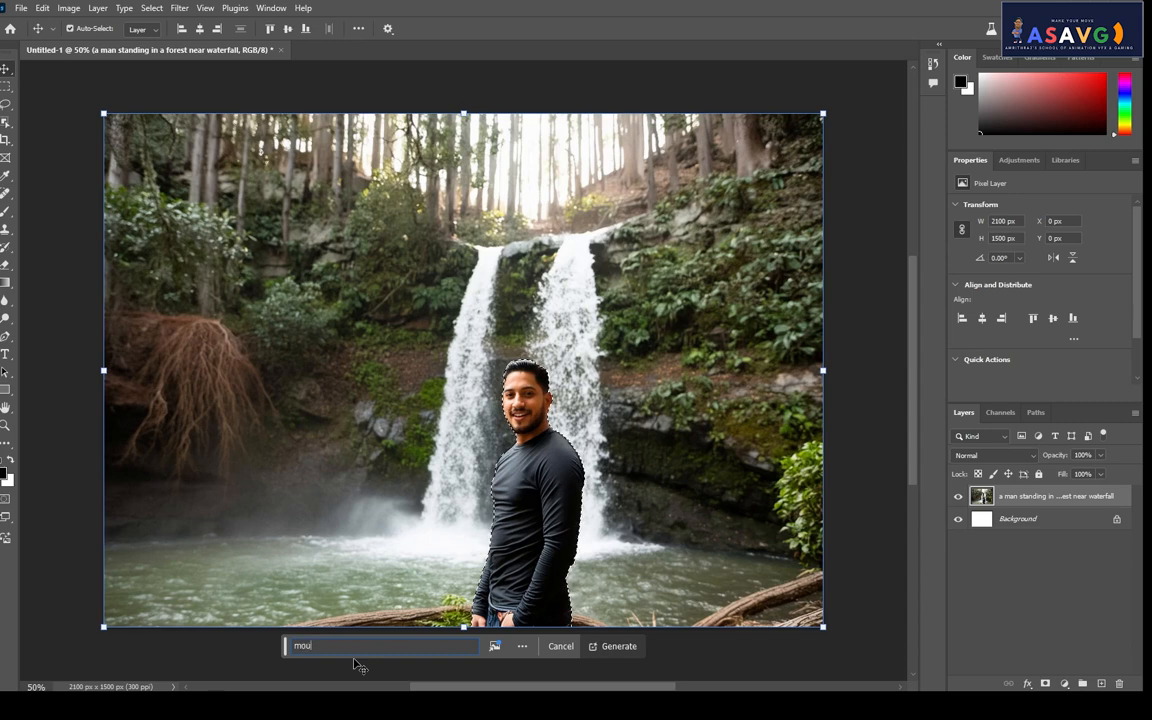
text(ntain )
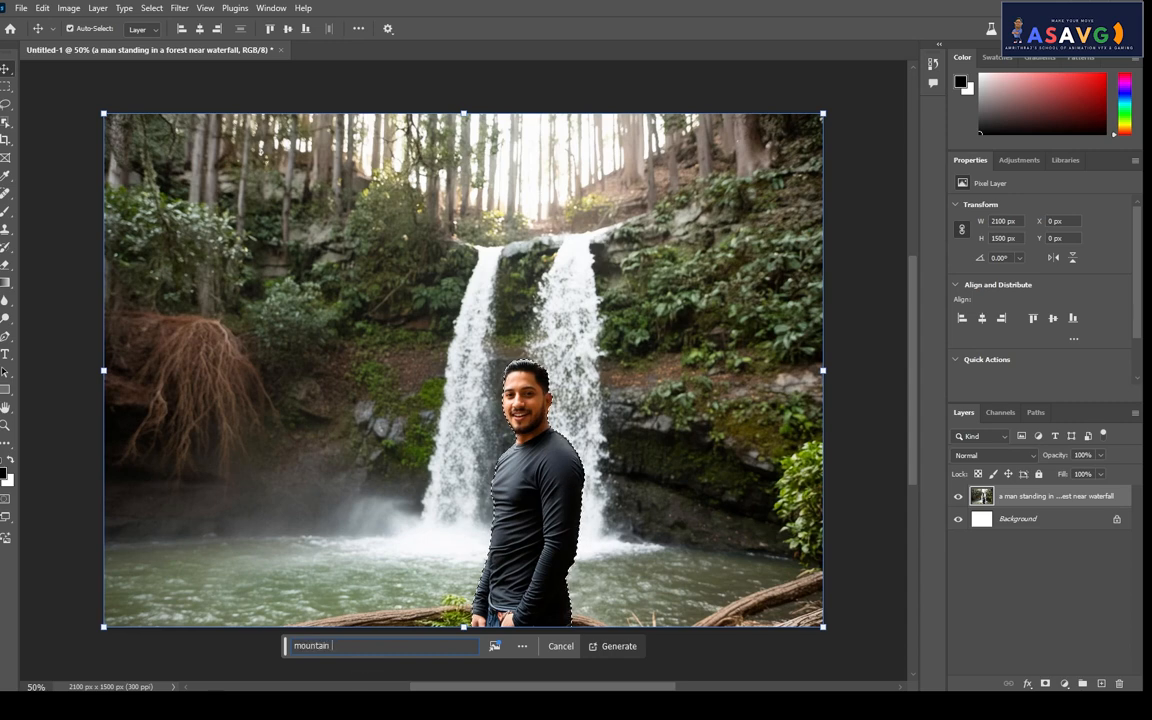
text(on back)
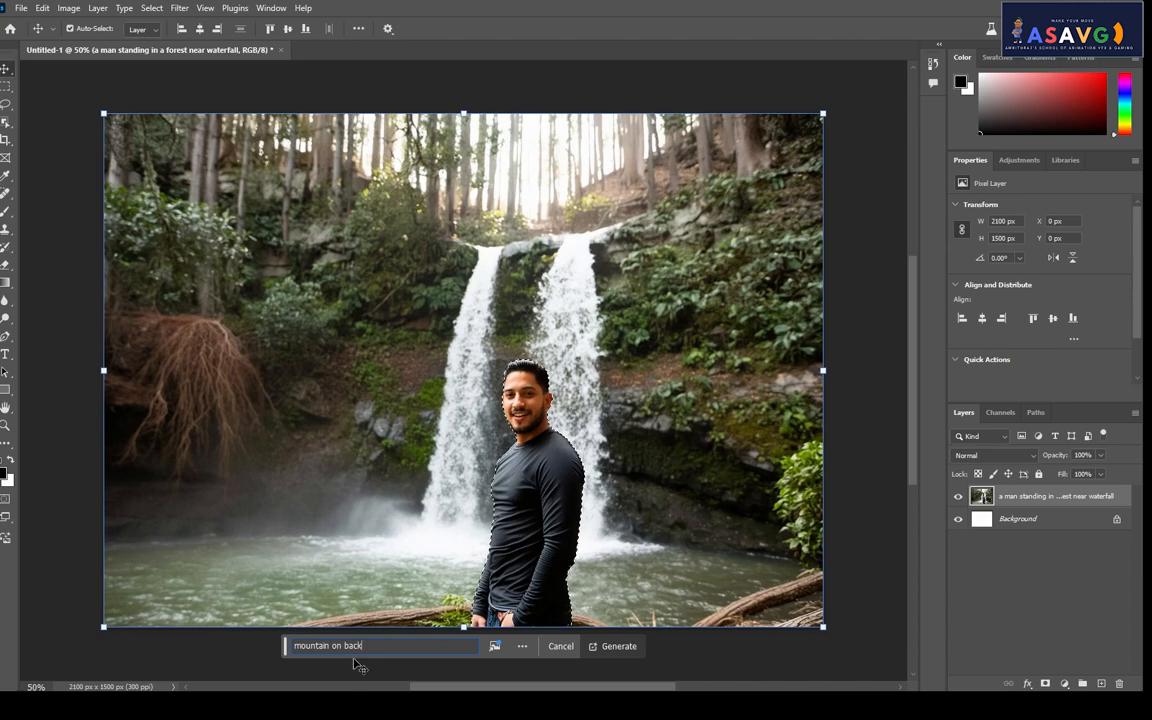
key(Return)
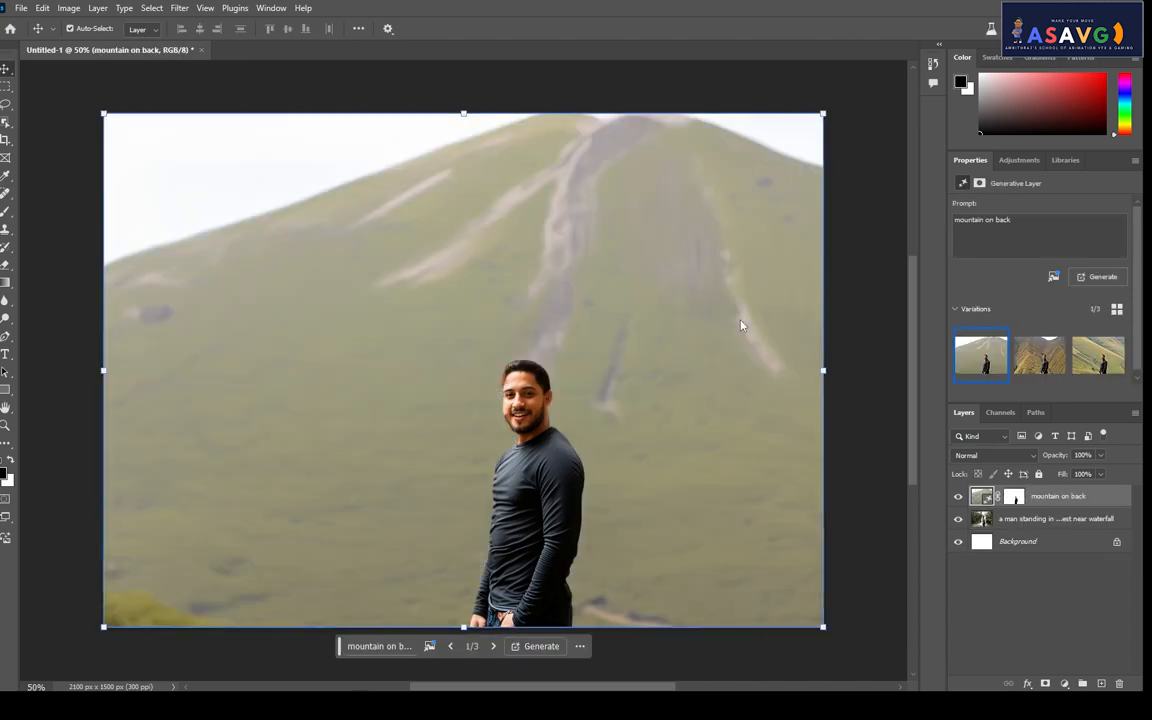
click(1045, 366)
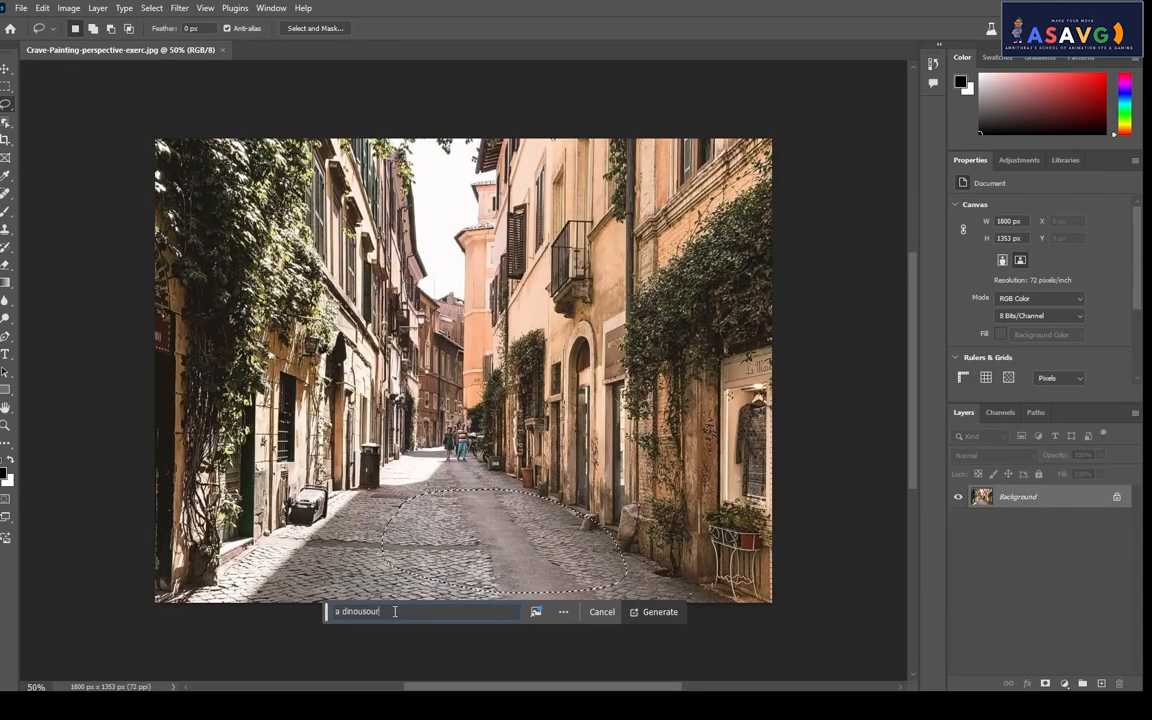
Step: Generate a dinosaur inside the lassoed area of the cobbled street with the prompt "a dinousour standing"
text(tri)
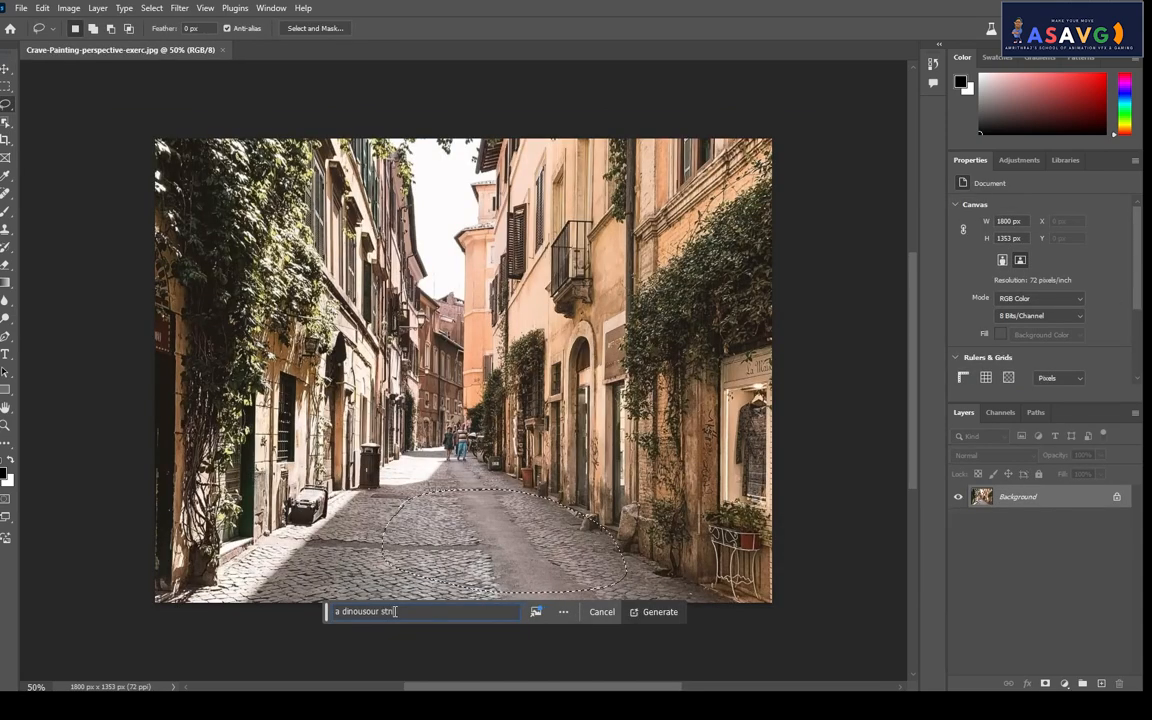
key(BackSpace)
key(BackSpace)
text(a)
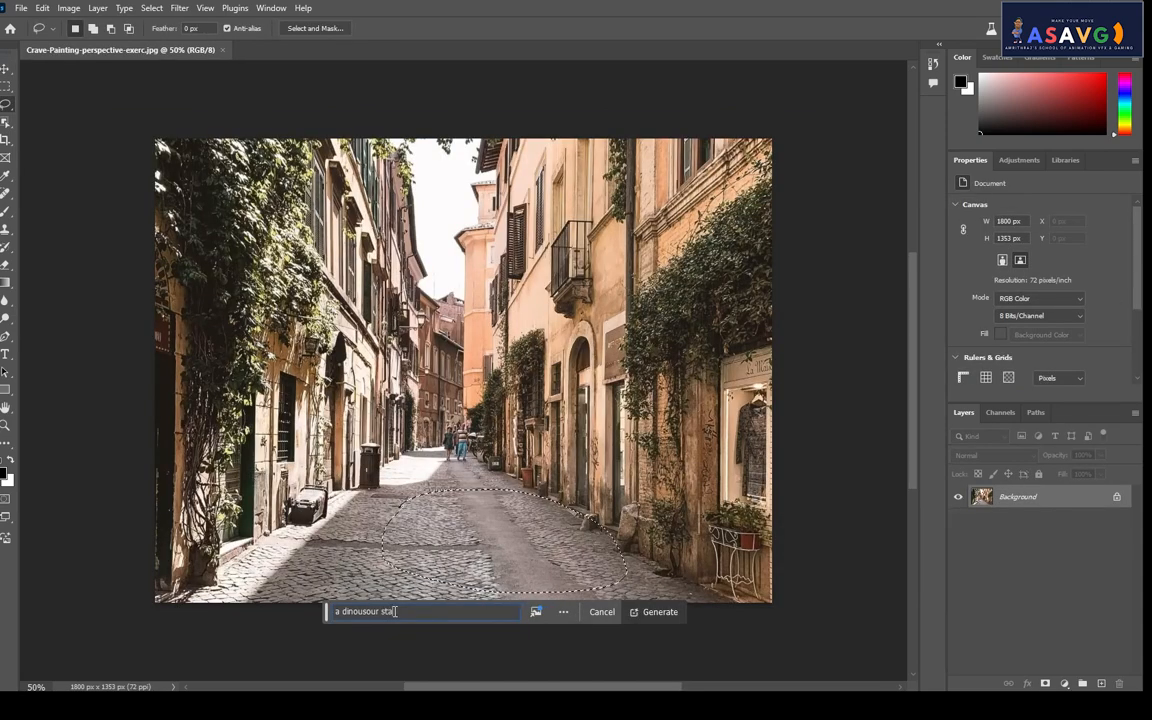
text(nding)
key(Return)
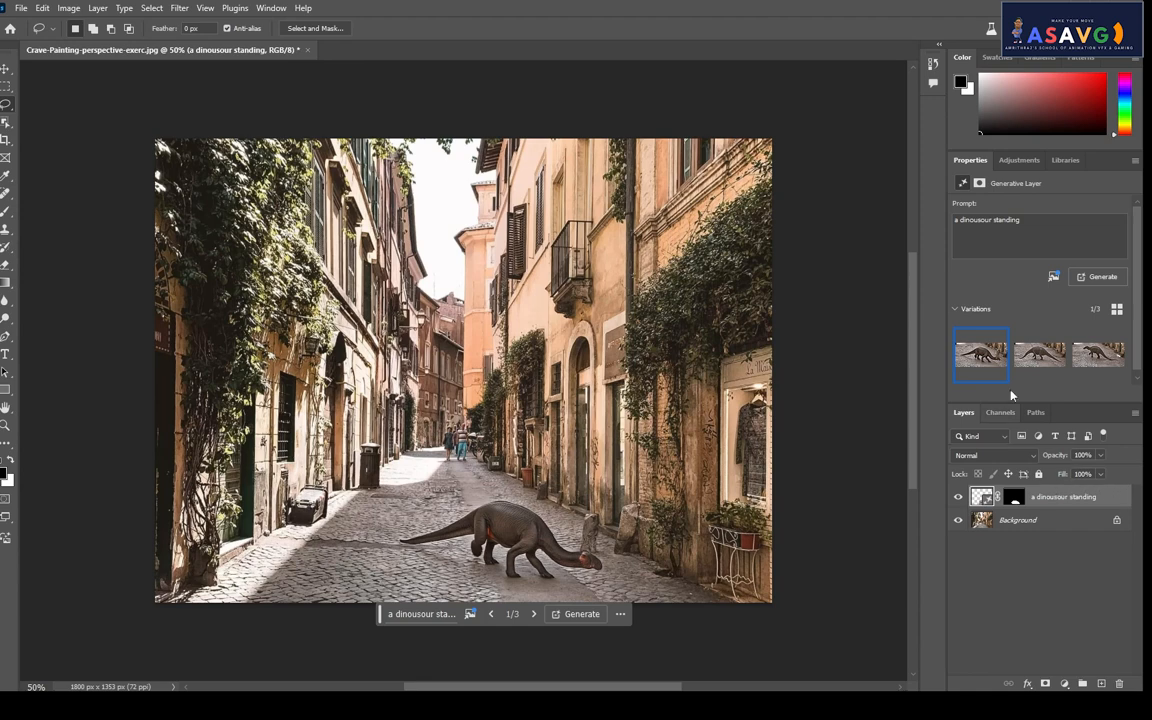
Step: Compare the generated dinosaur variations and choose the third one
click(1036, 358)
click(1089, 363)
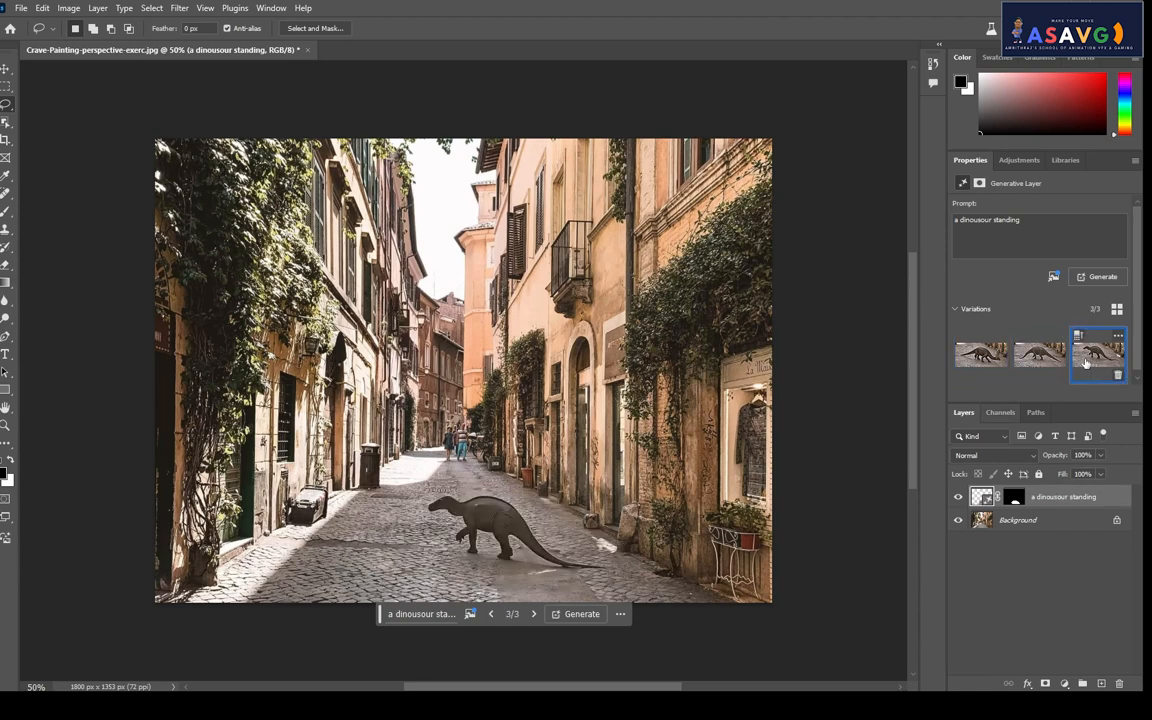
click(1064, 366)
click(967, 366)
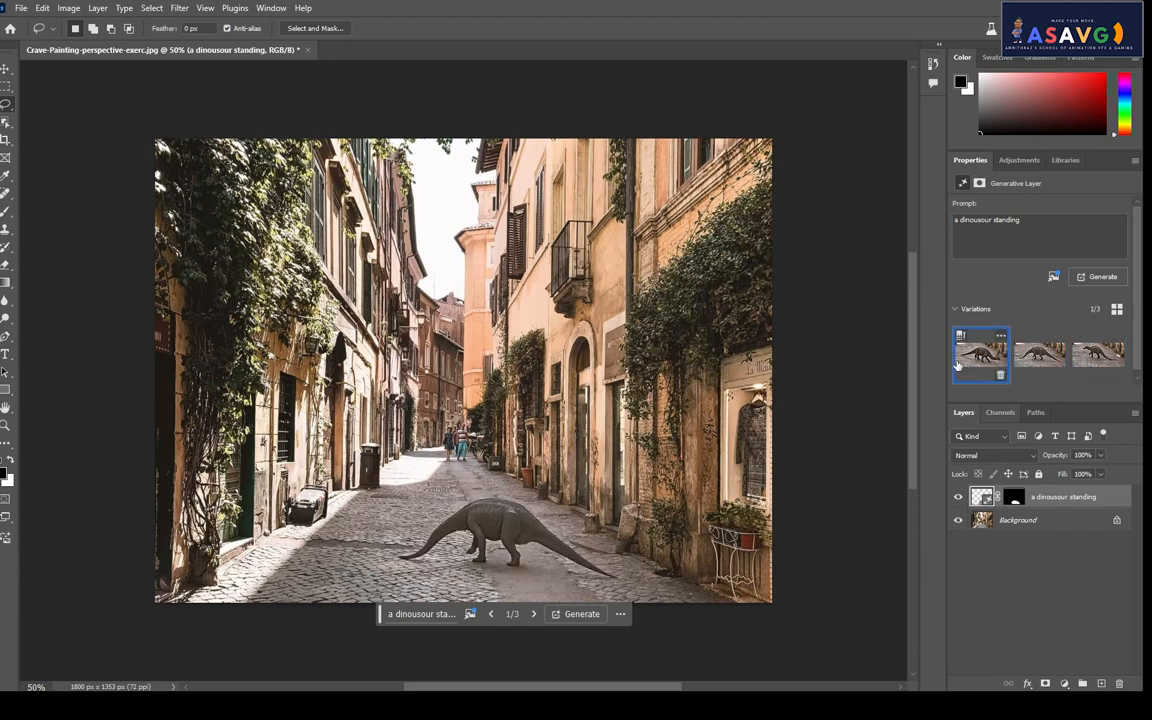
click(1101, 357)
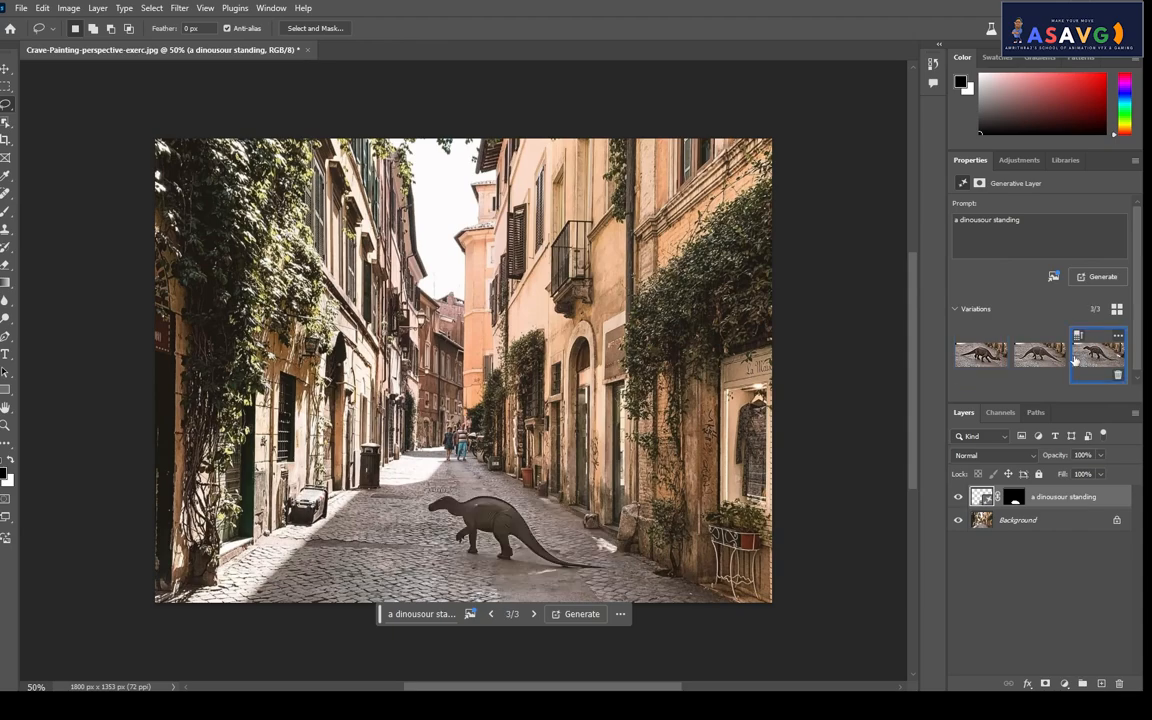
Step: Inspect the dinosaur on the street up close at 100% and delete its generative layer
scroll(447, 491, up, 1)
key(ctrl+plus)
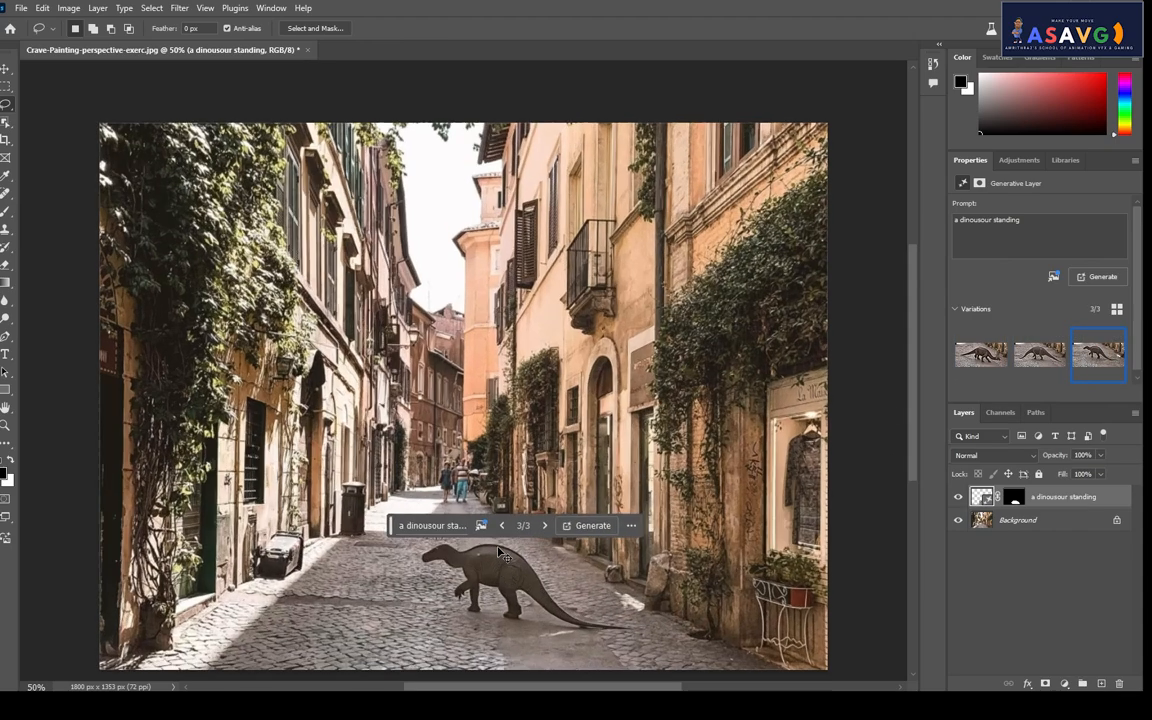
key(ctrl+plus)
key(ctrl+plus)
drag(670, 603, 701, 286)
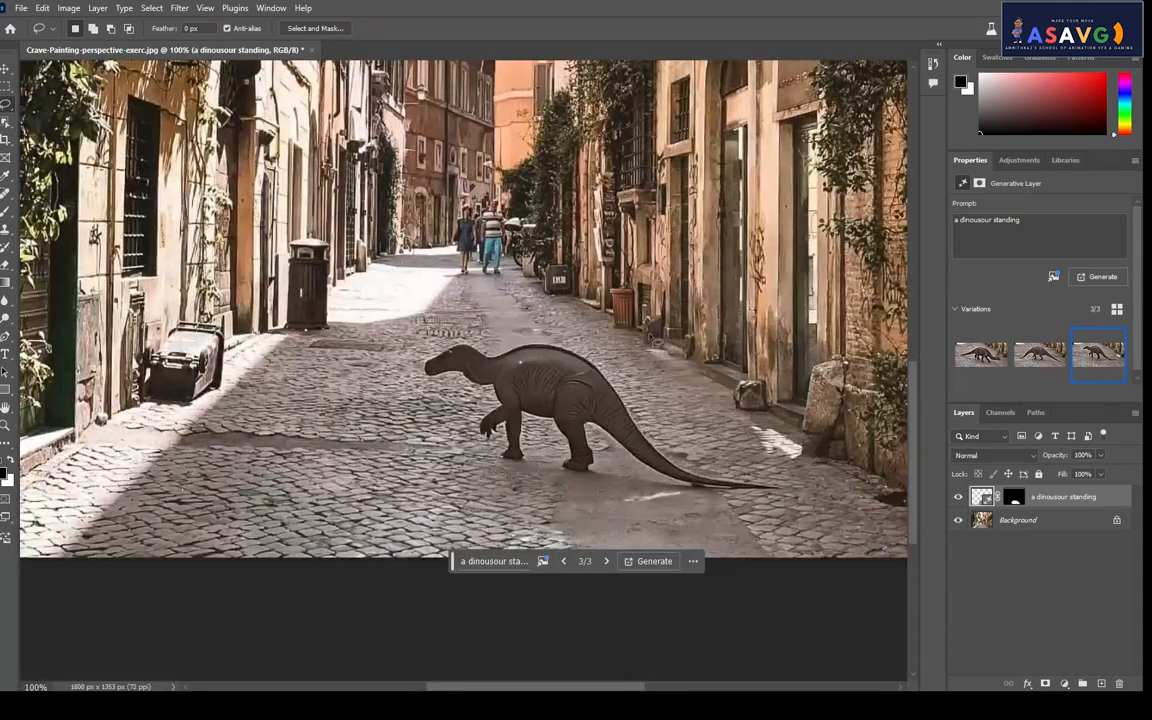
drag(622, 377, 594, 424)
key(Delete)
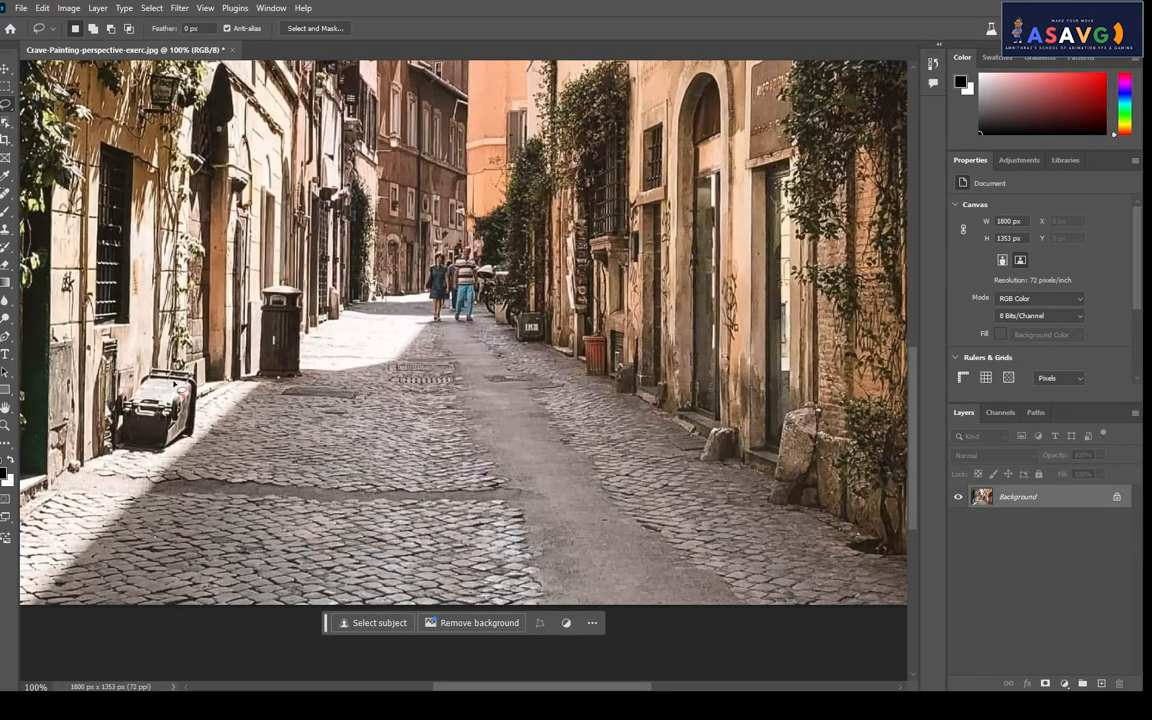
Step: Lasso the fallen bin beside the wall and remove it using Generative Fill with the prompt "remove object"
mouse_move(137, 337)
mouse_down()
mouse_move(173, 337)
mouse_move(200, 390)
mouse_move(104, 418)
mouse_move(104, 360)
mouse_move(137, 337)
mouse_up()
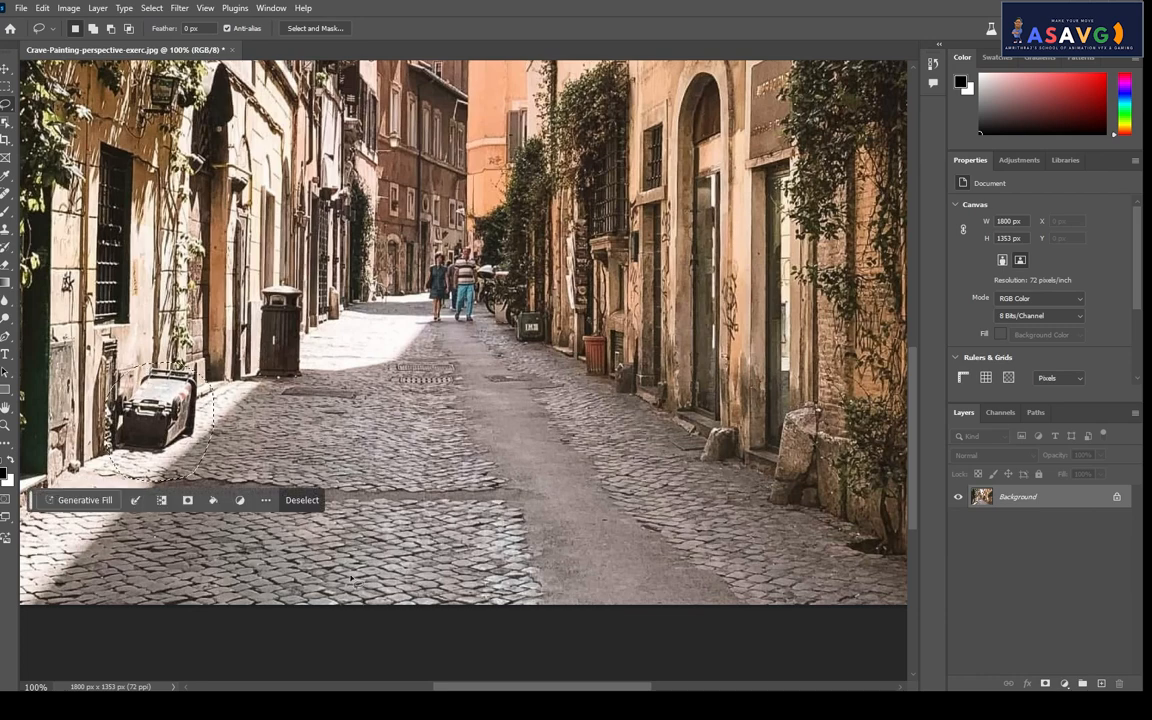
click(103, 498)
text(re)
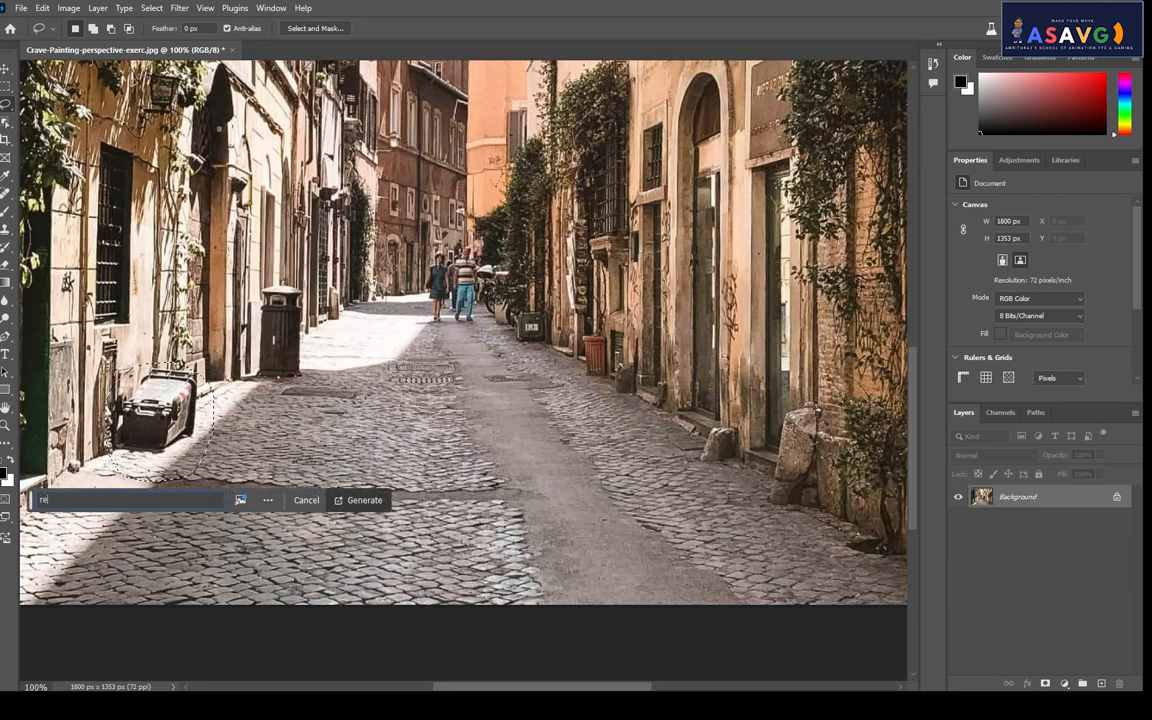
text(move )
text(o)
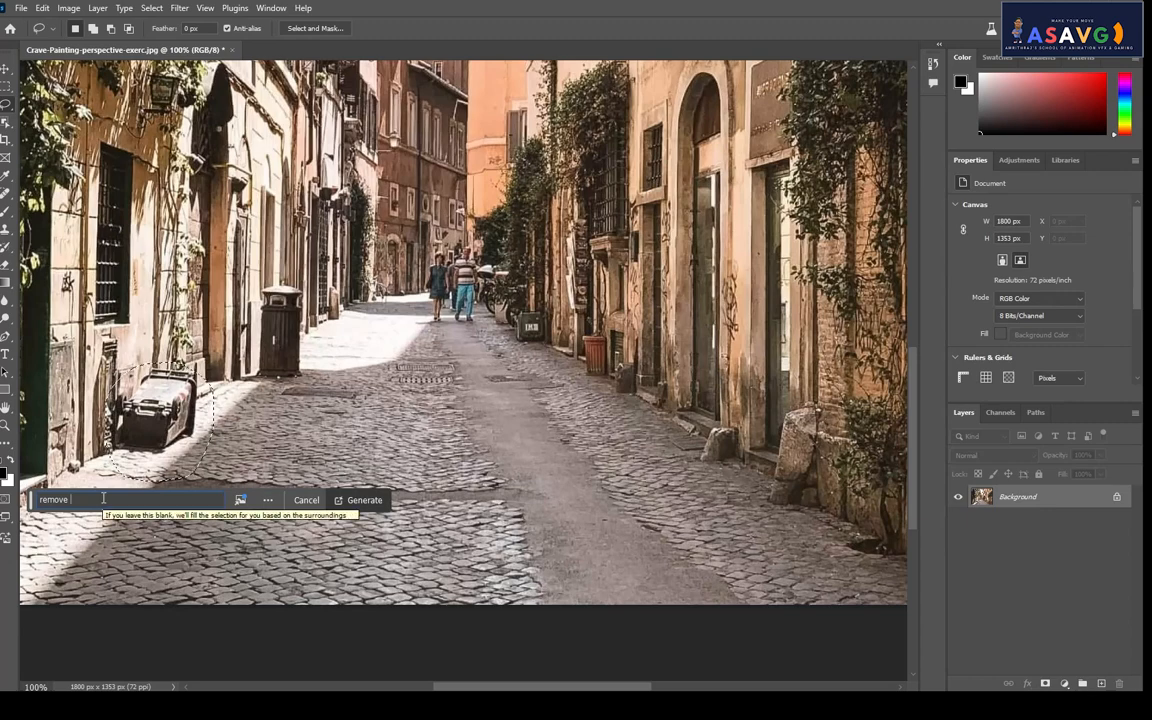
text(bject)
key(Return)
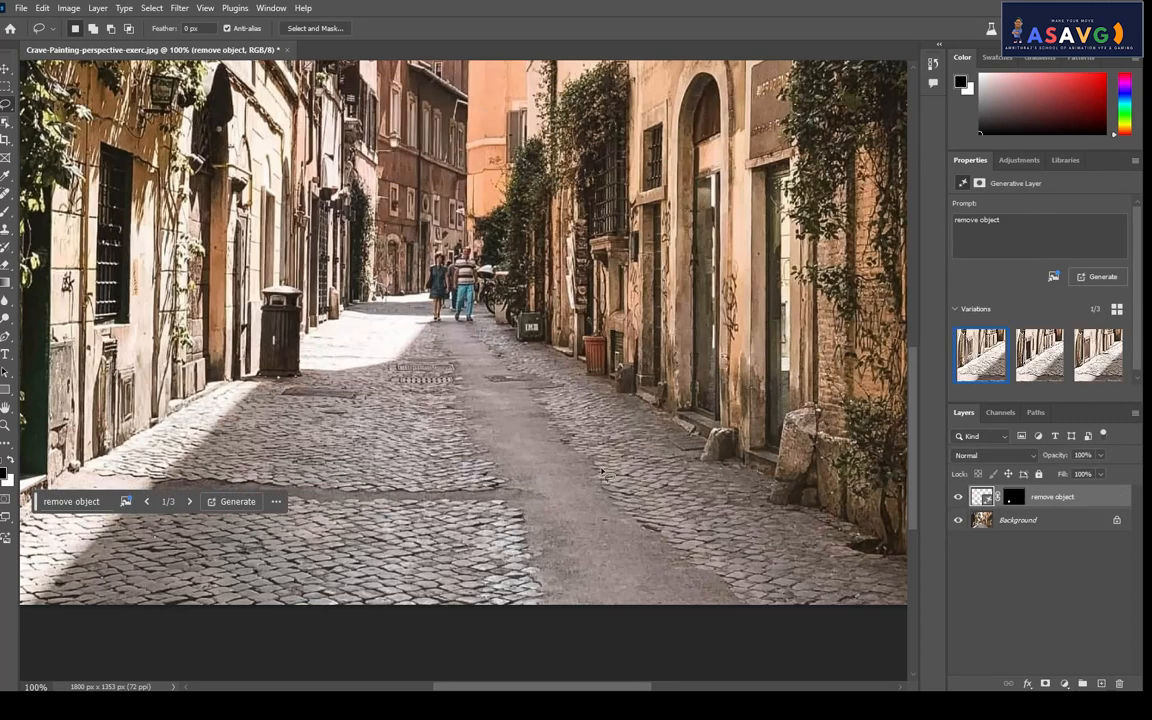
Step: Toggle the visibility of the "remove object" layer to compare the street with and without the fallen bin
click(959, 497)
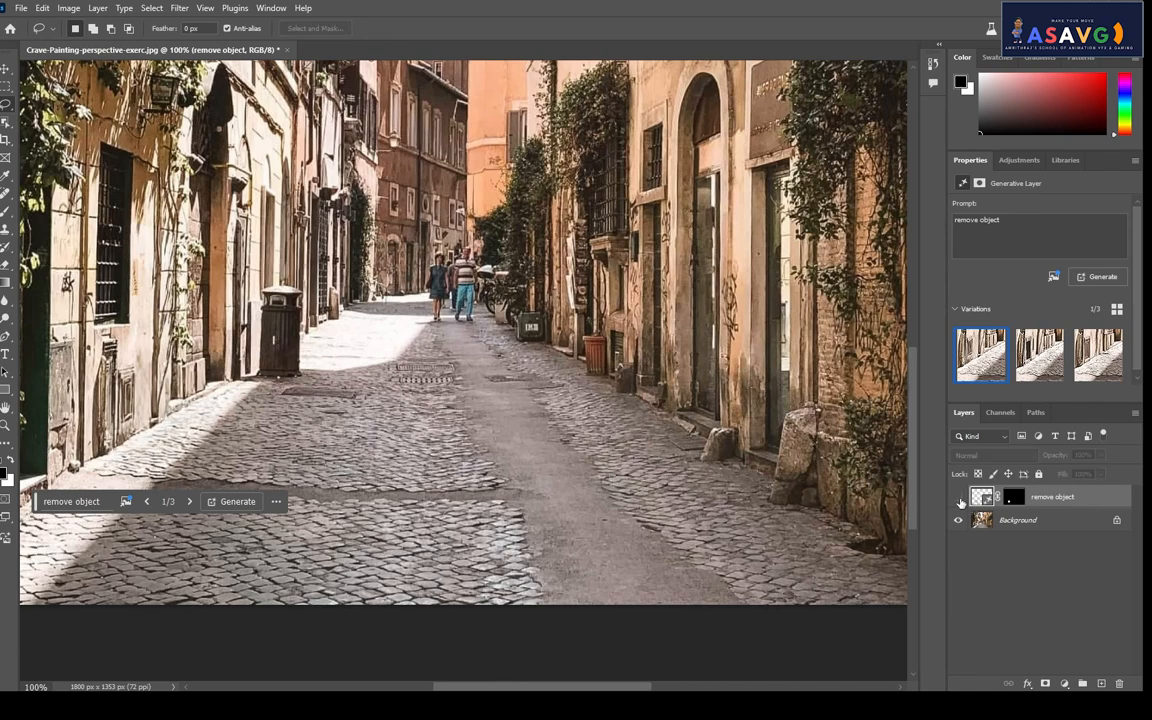
click(959, 497)
click(959, 497)
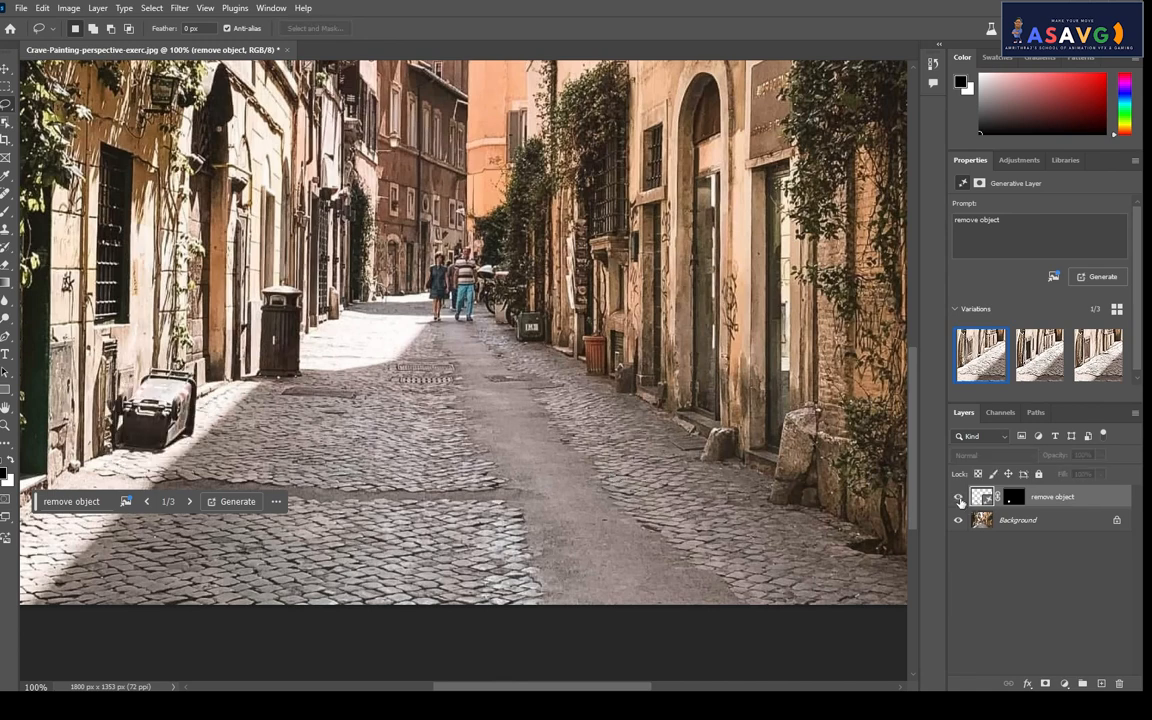